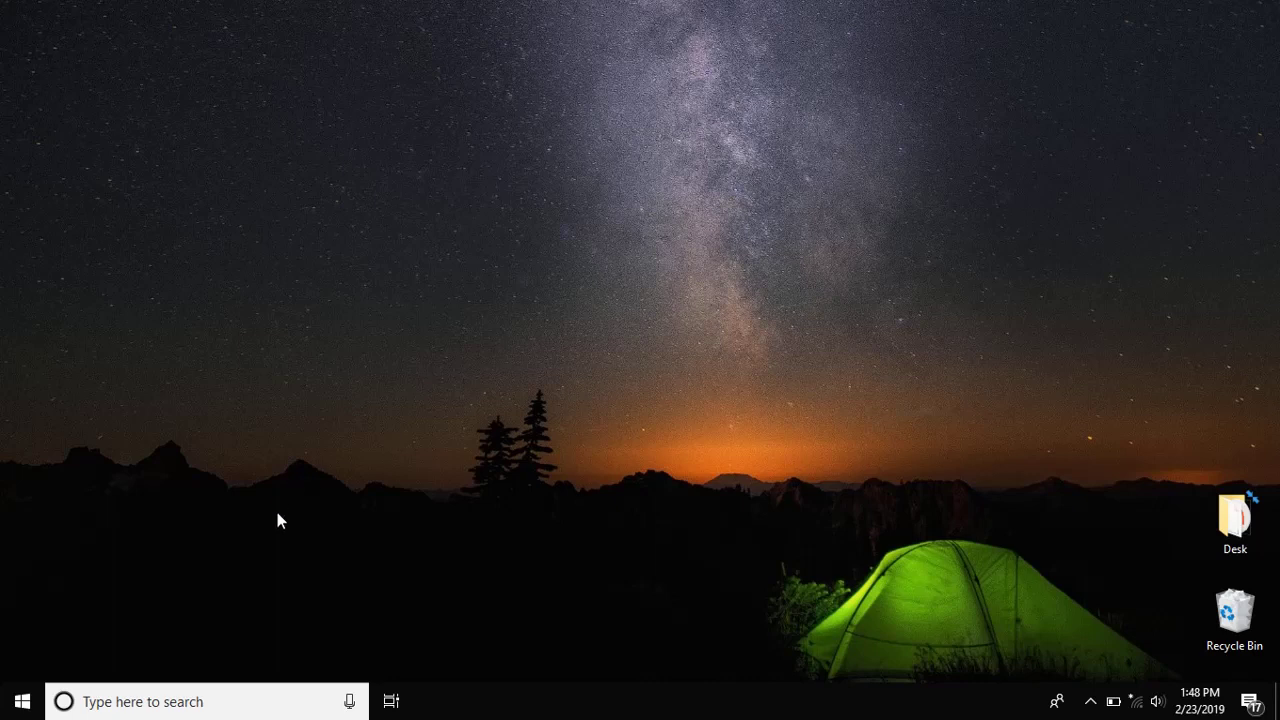
Step: Launch Microsoft SQL Server Management Studio 18 and connect to the Database Engine server with Windows Authentication
click(212, 701)
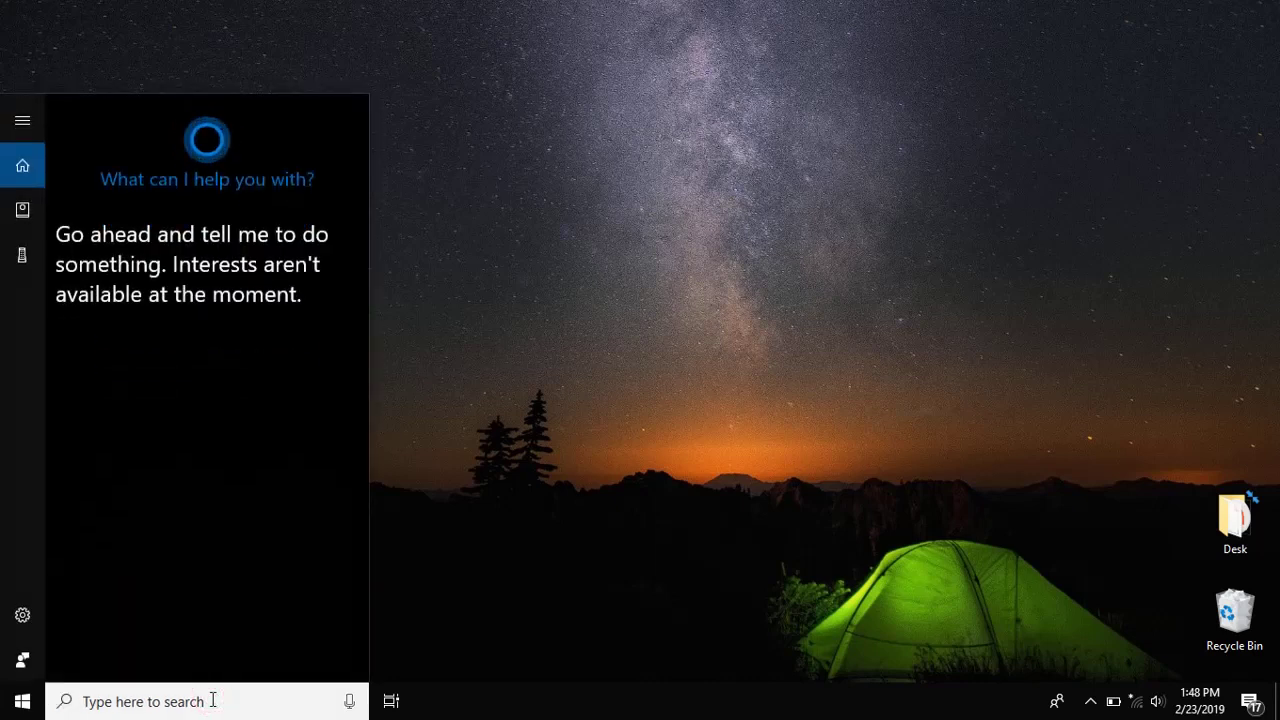
text(sql)
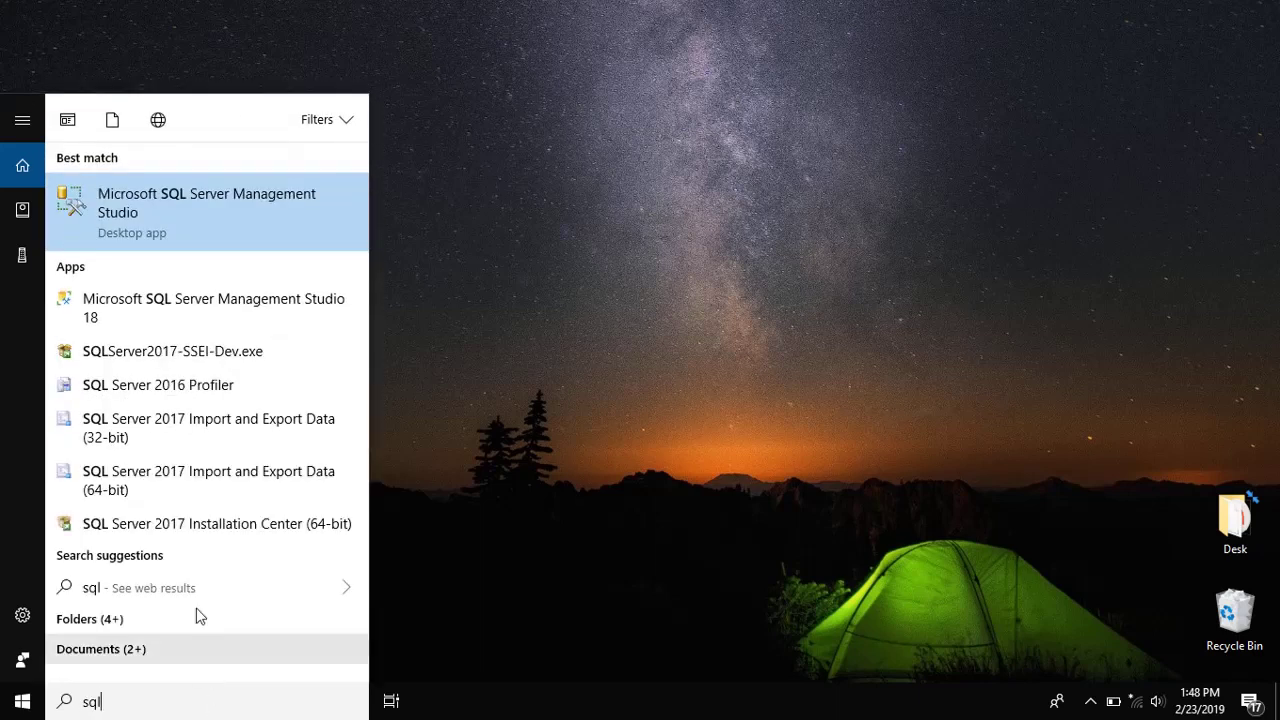
click(181, 320)
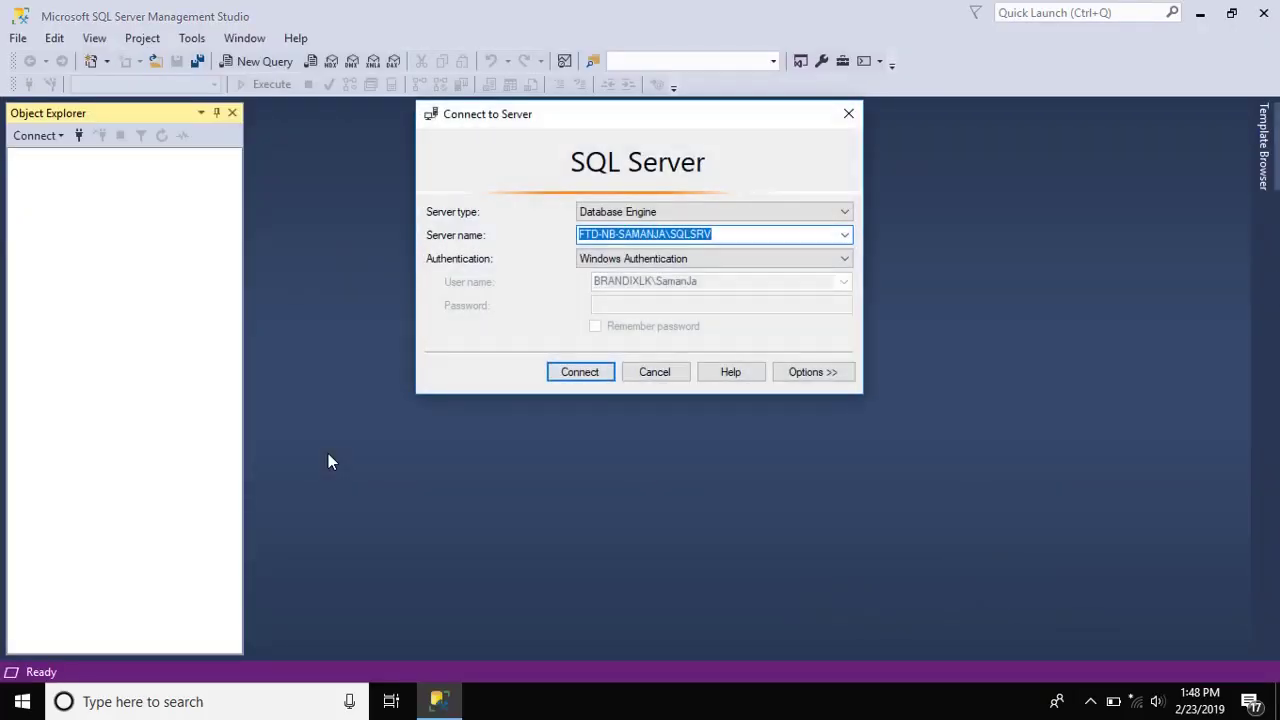
click(566, 374)
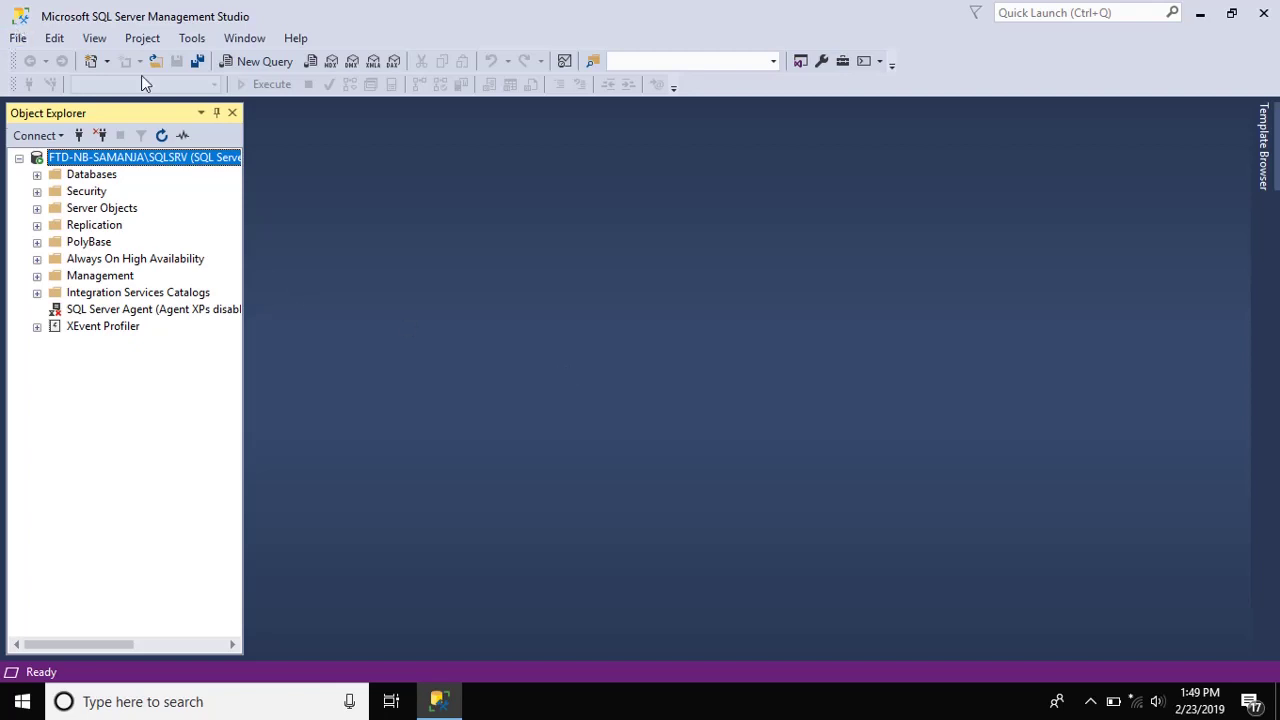
Step: Start a new database from the server's Databases folder and name it AEASchool
click(88, 175)
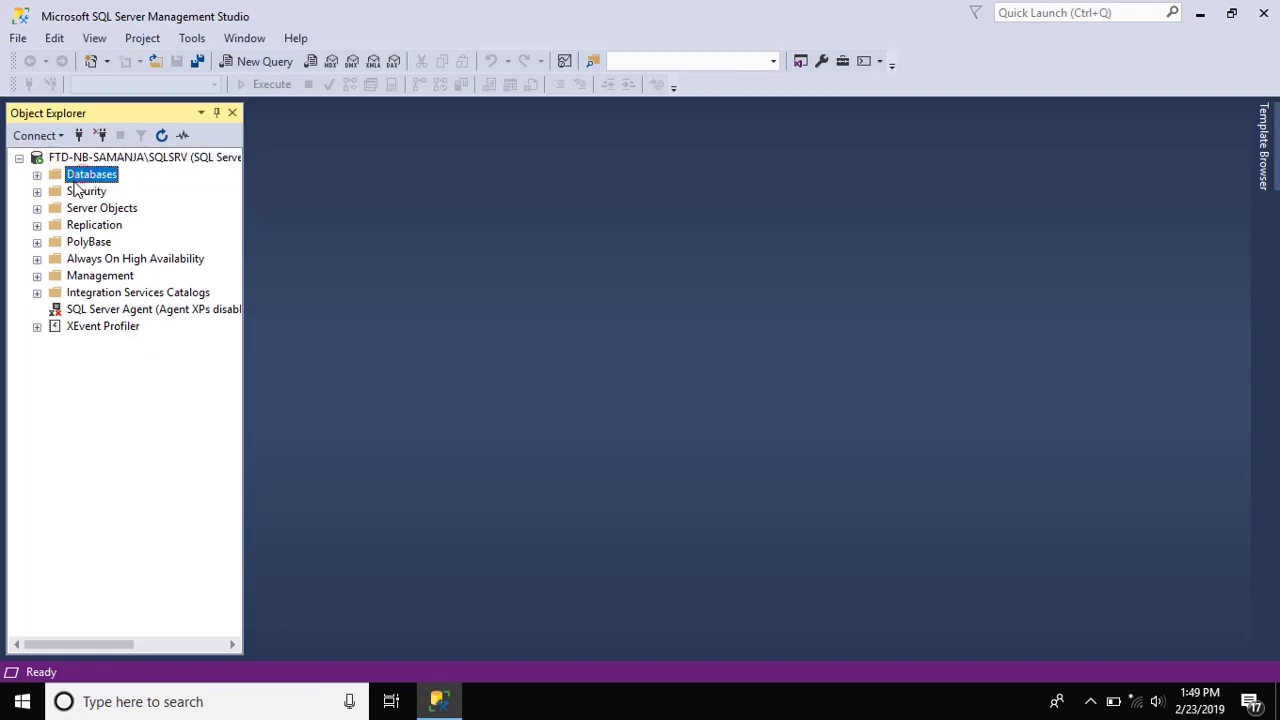
click(37, 175)
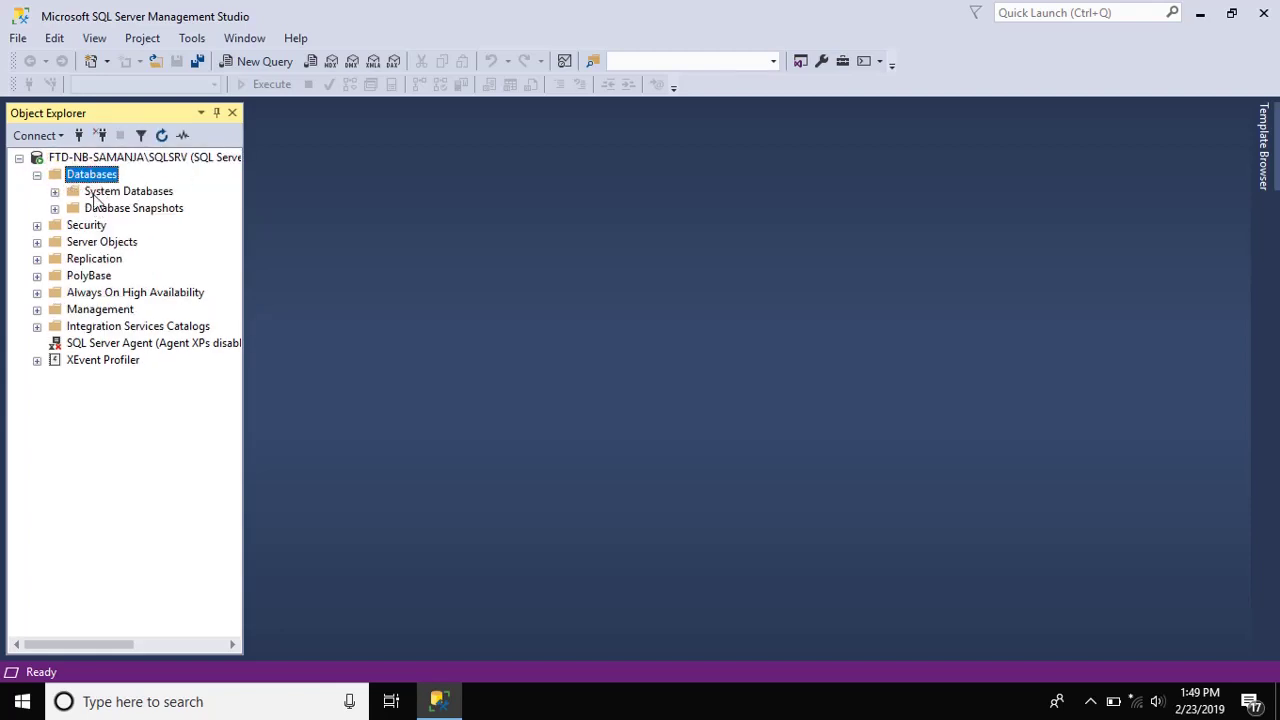
right_click(101, 181)
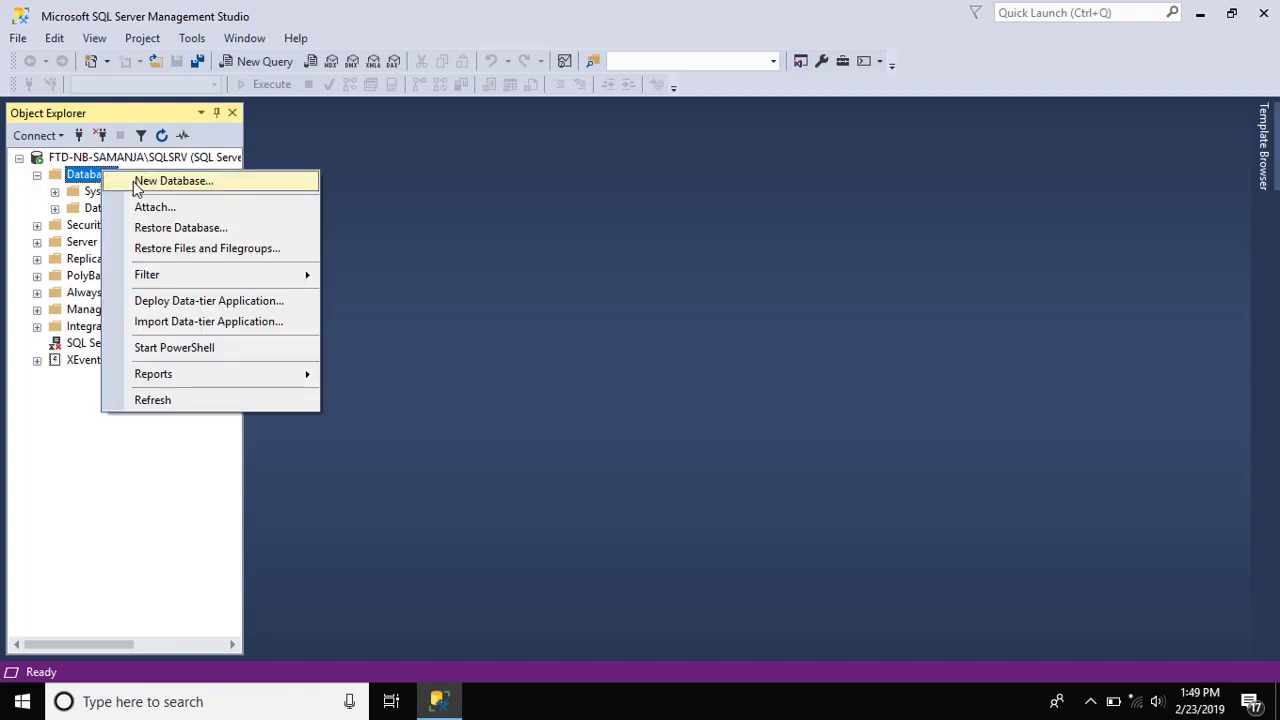
click(138, 183)
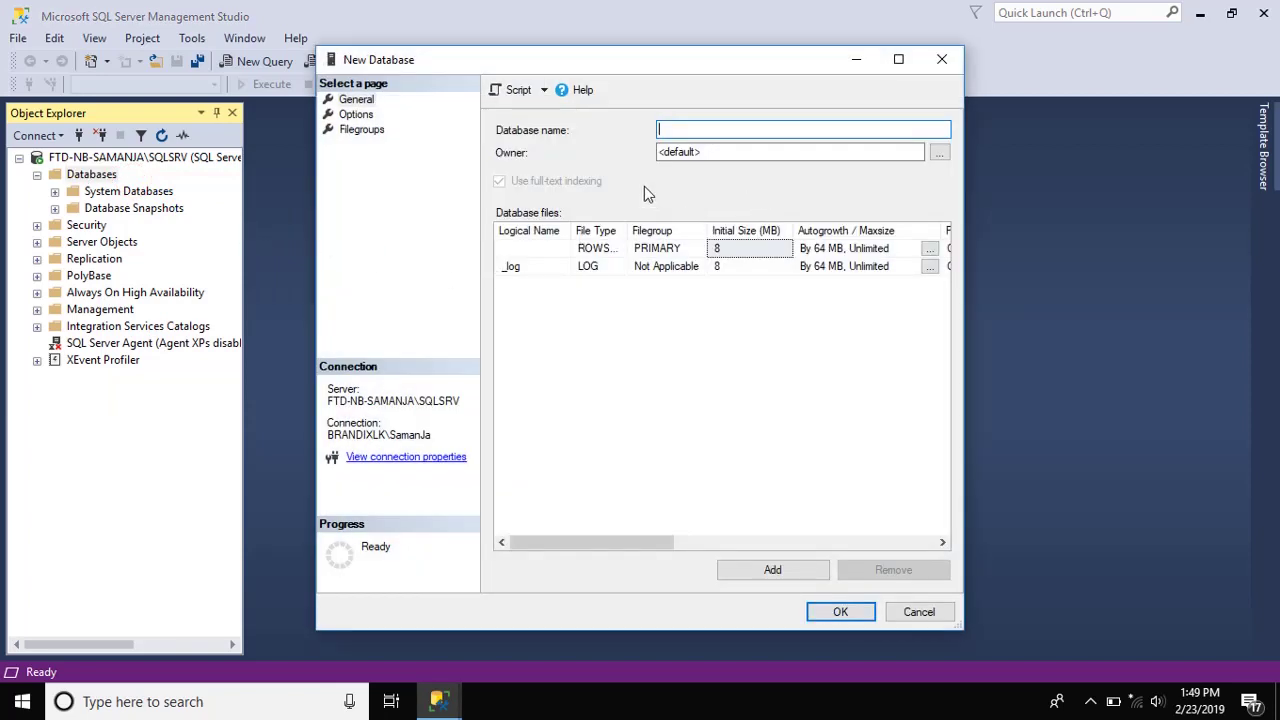
click(358, 118)
click(362, 130)
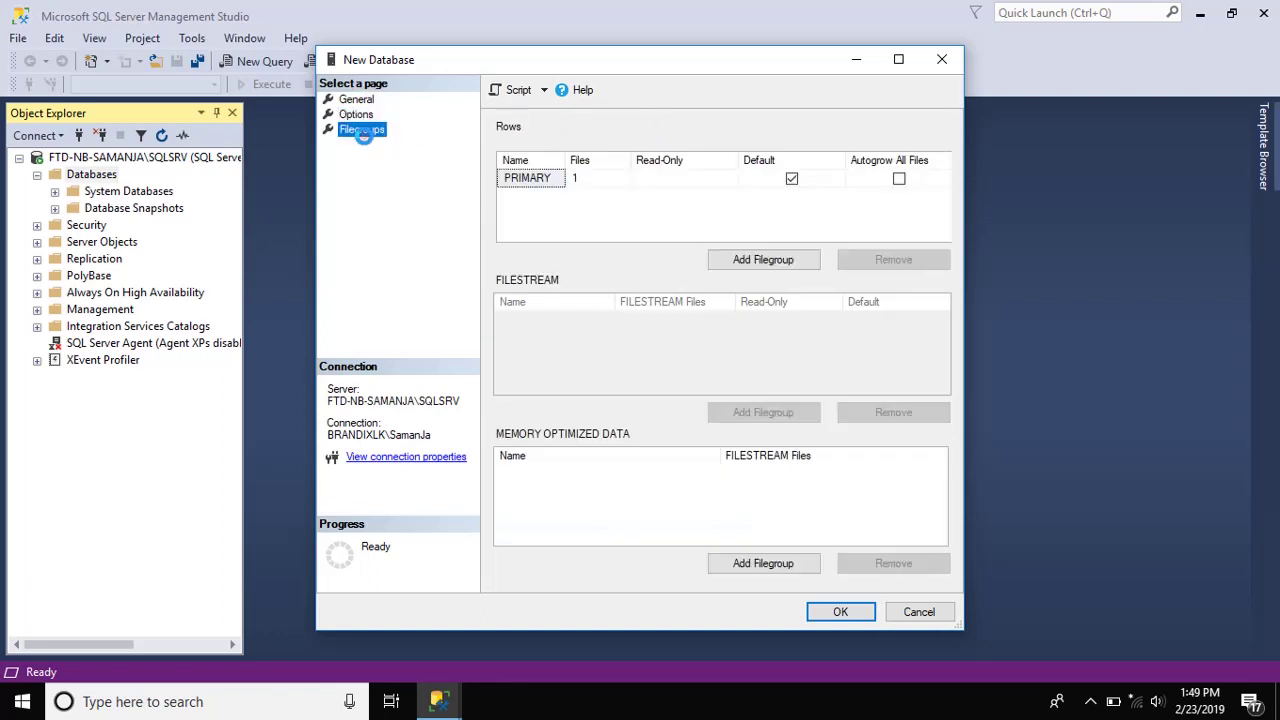
click(382, 96)
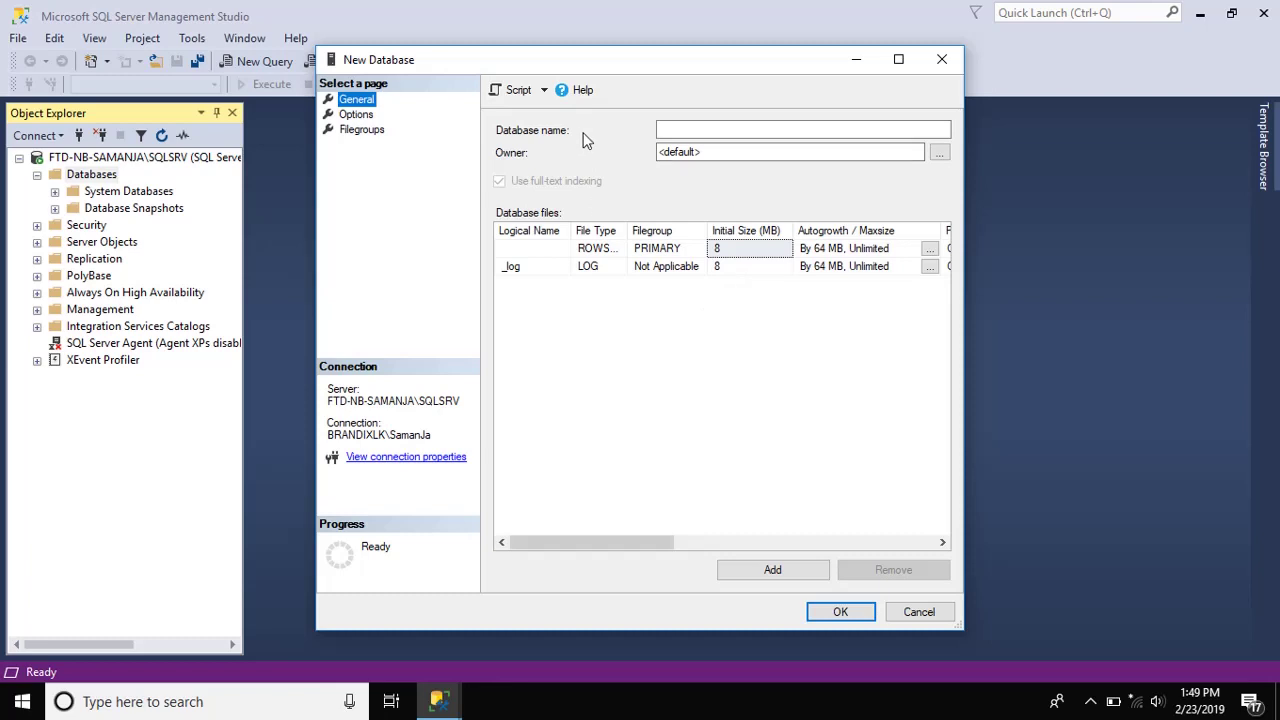
click(702, 134)
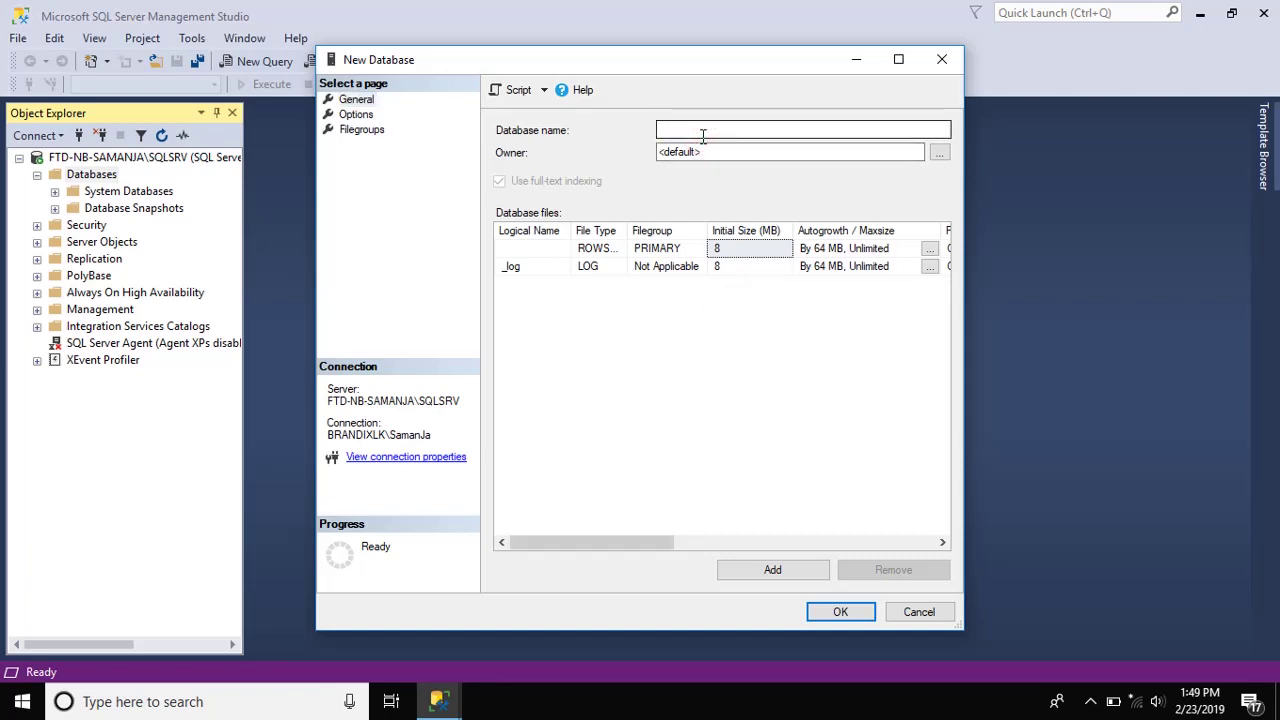
text(AEAS)
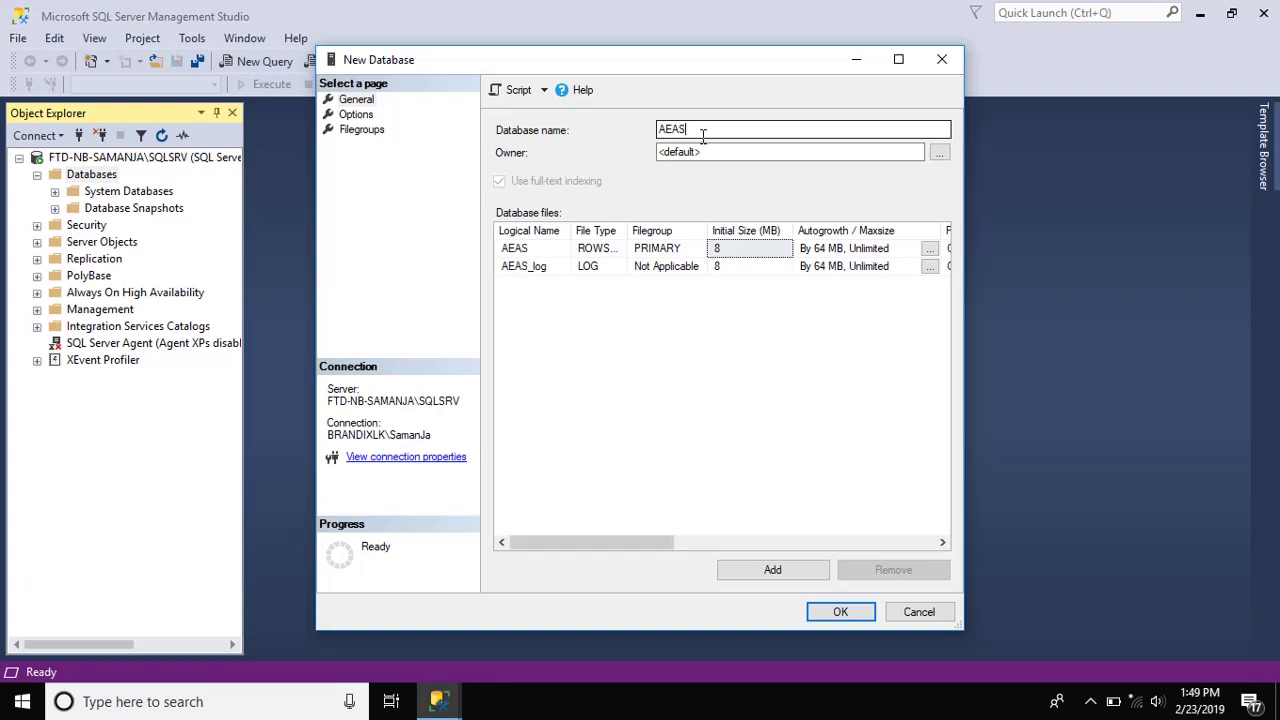
text(chool)
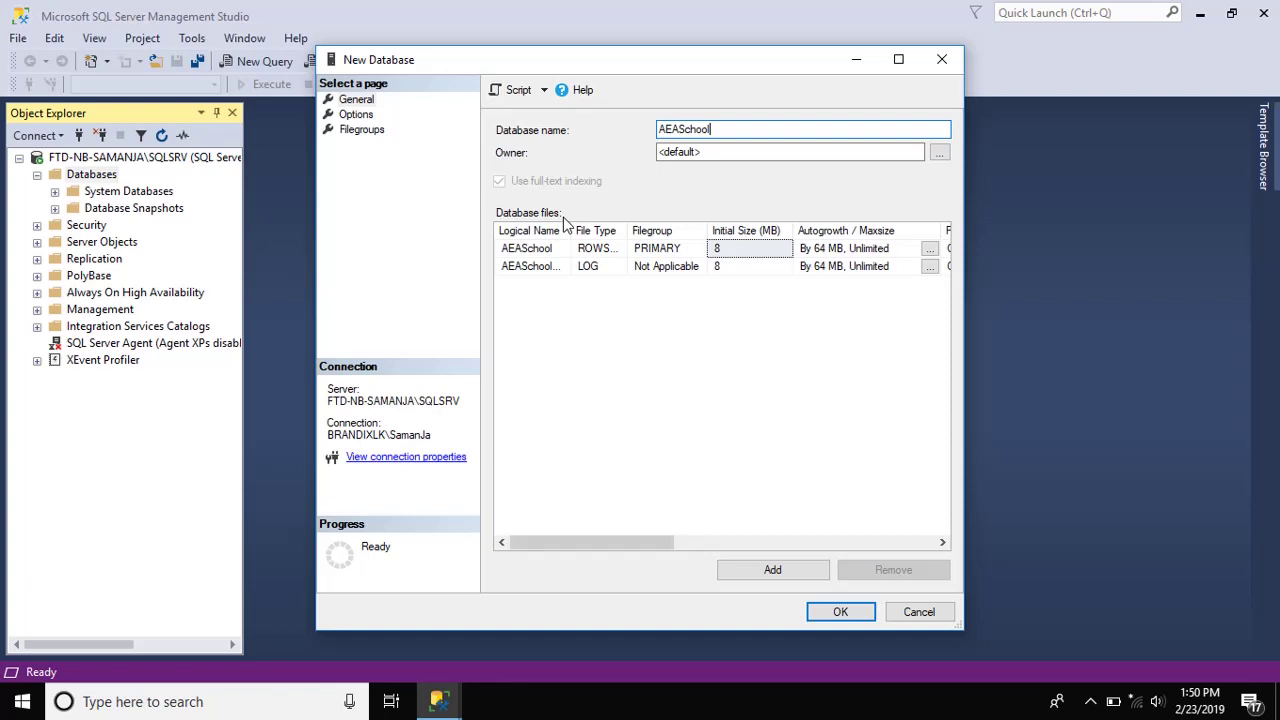
Step: Review the file types and storage paths of the new database's data and log files
click(578, 266)
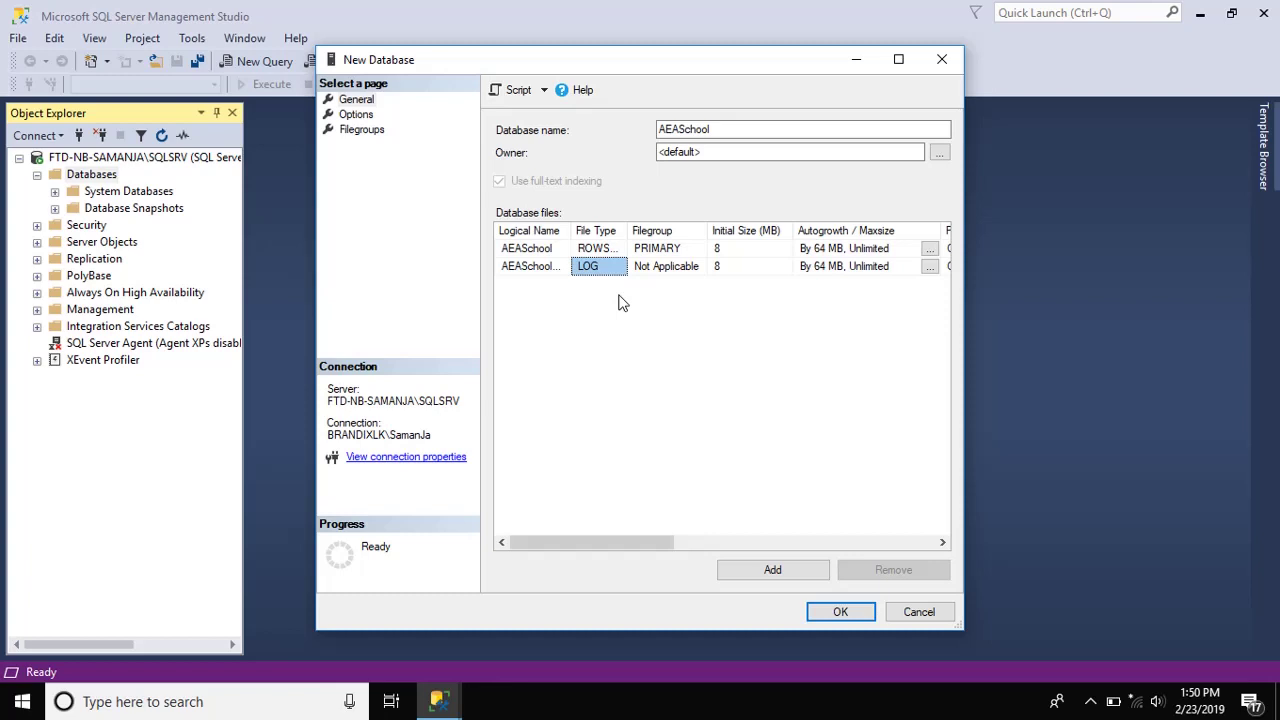
drag(655, 542, 834, 546)
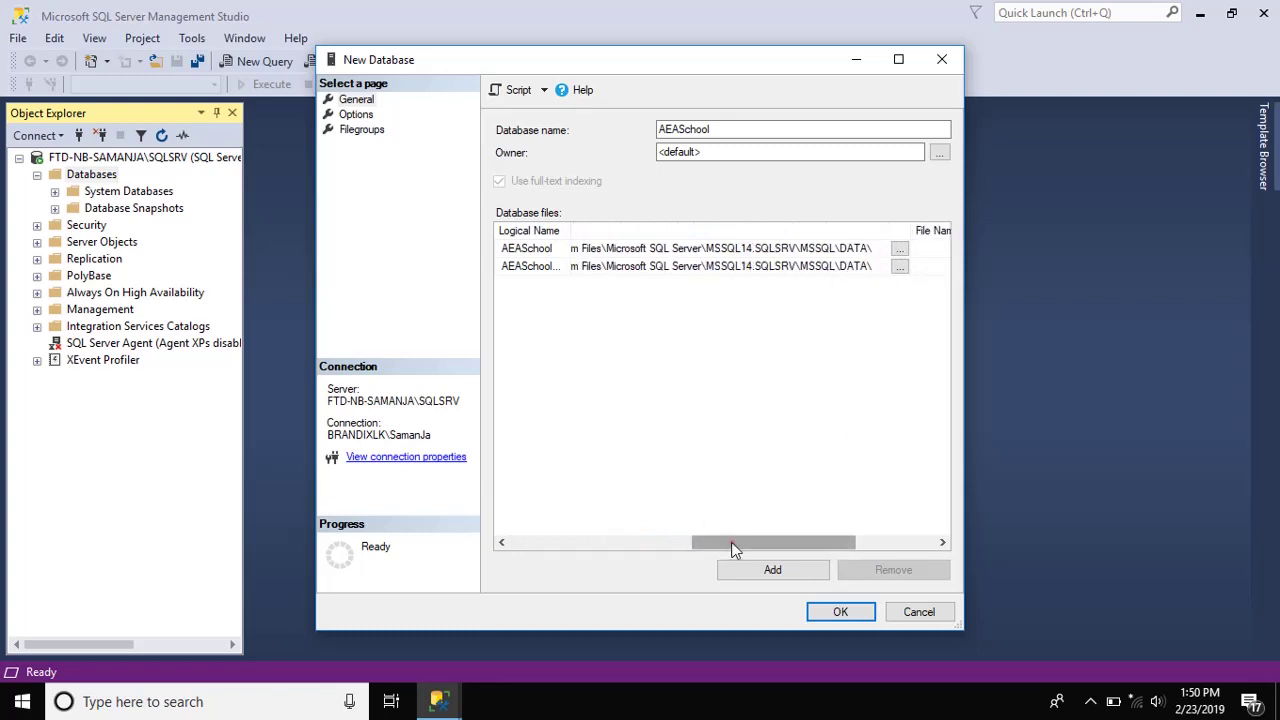
drag(731, 549, 722, 521)
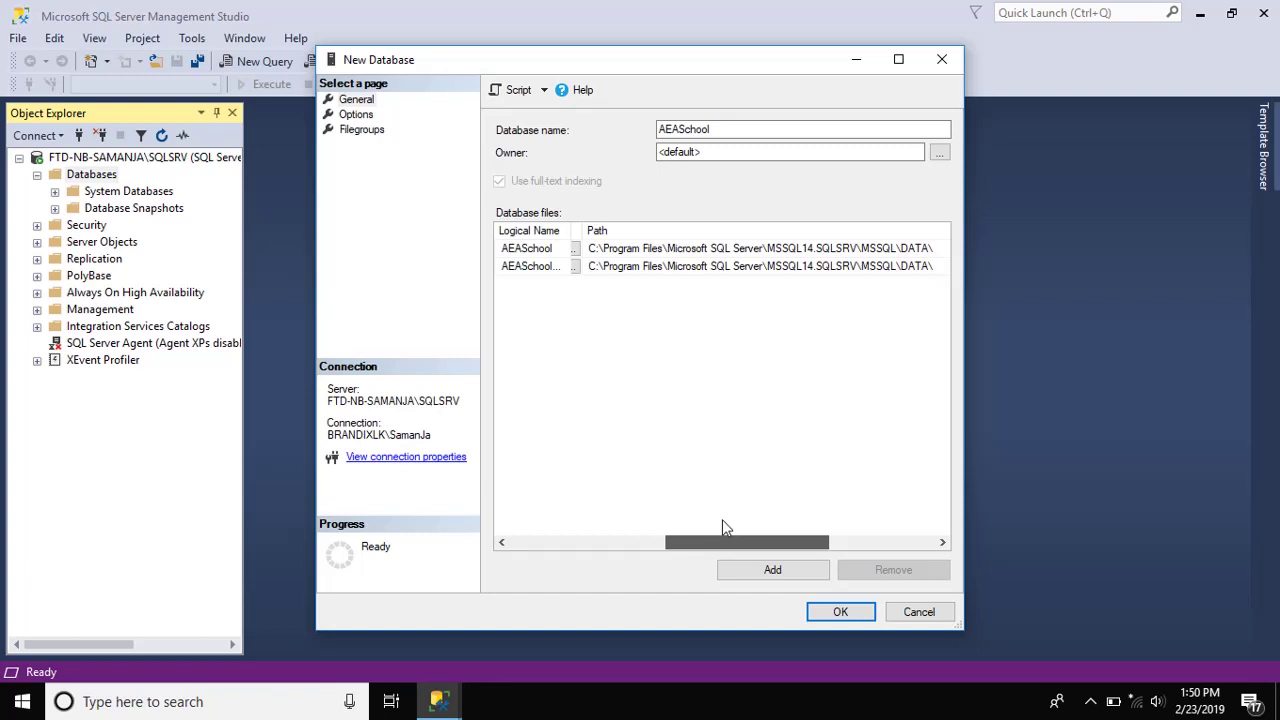
drag(725, 527, 415, 441)
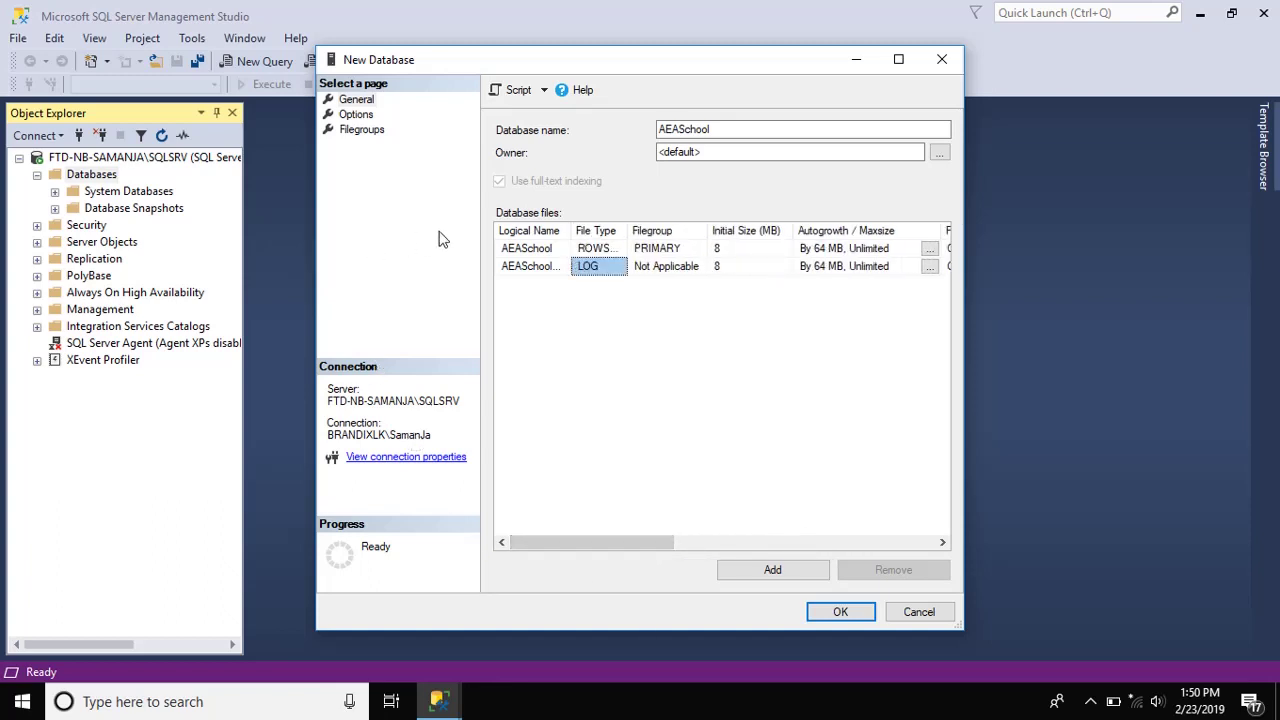
Step: Review the available recovery models and compatibility levels in the new database's options
click(357, 115)
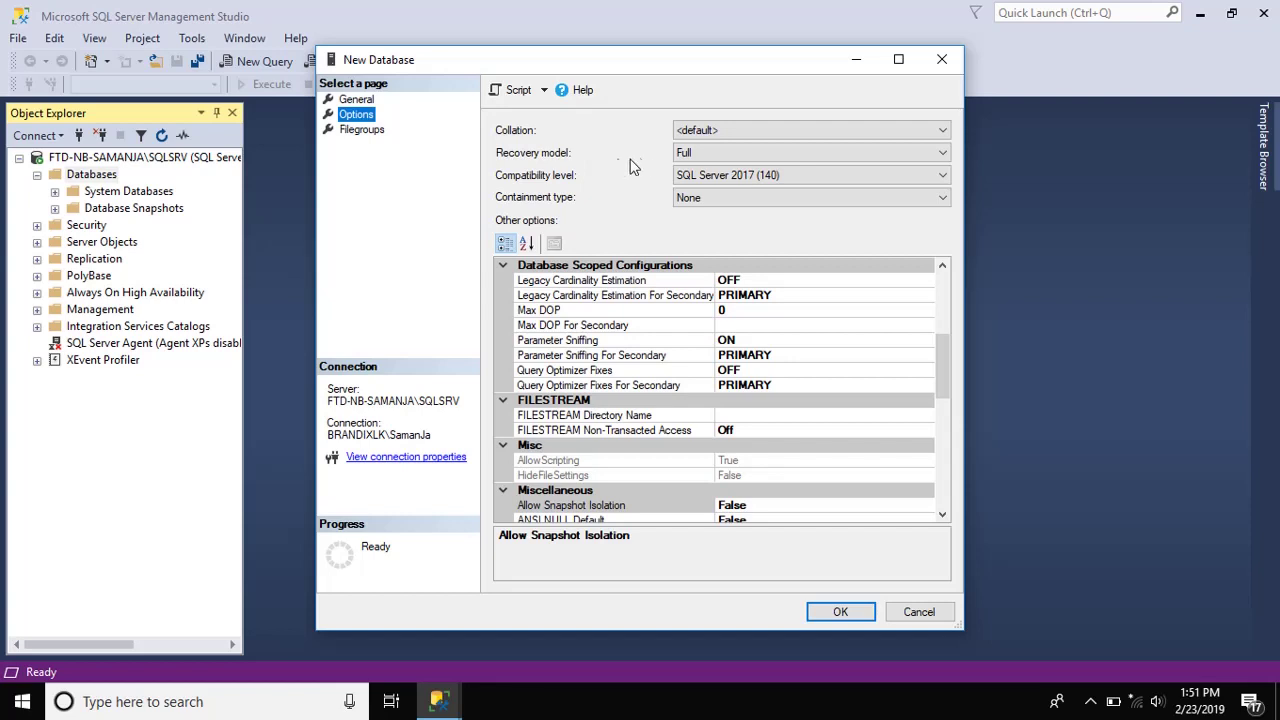
click(687, 158)
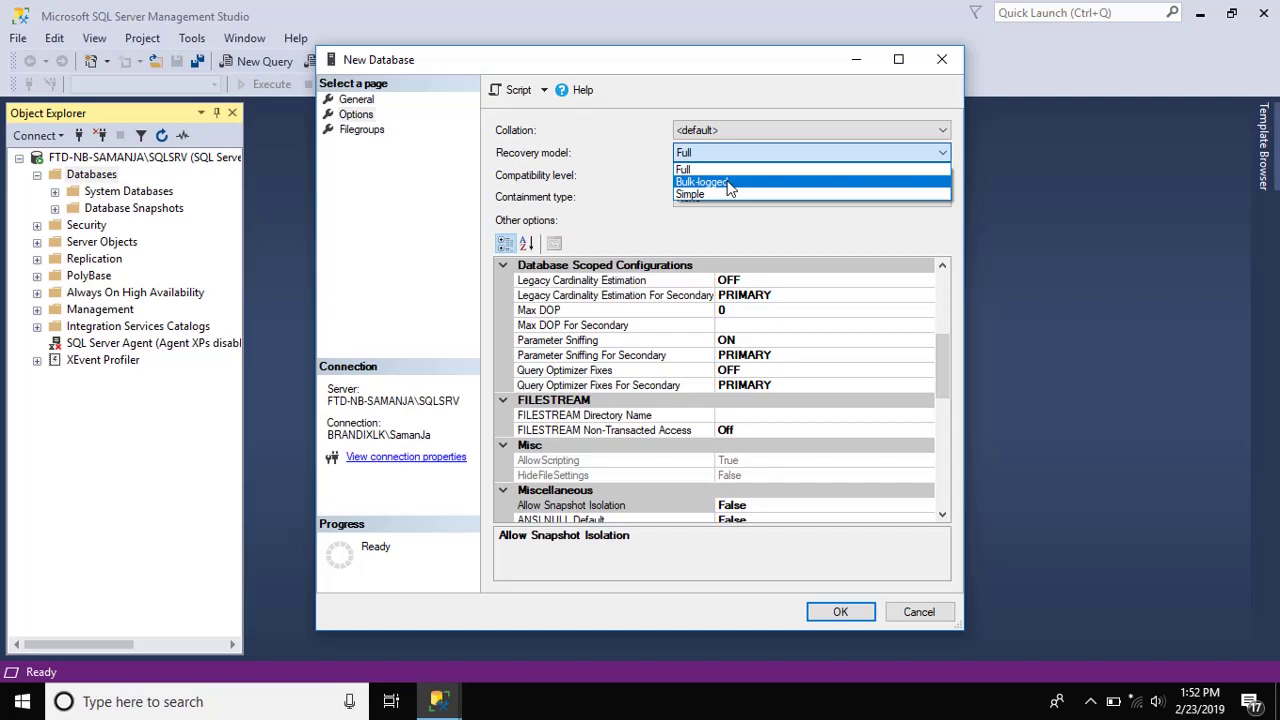
click(507, 165)
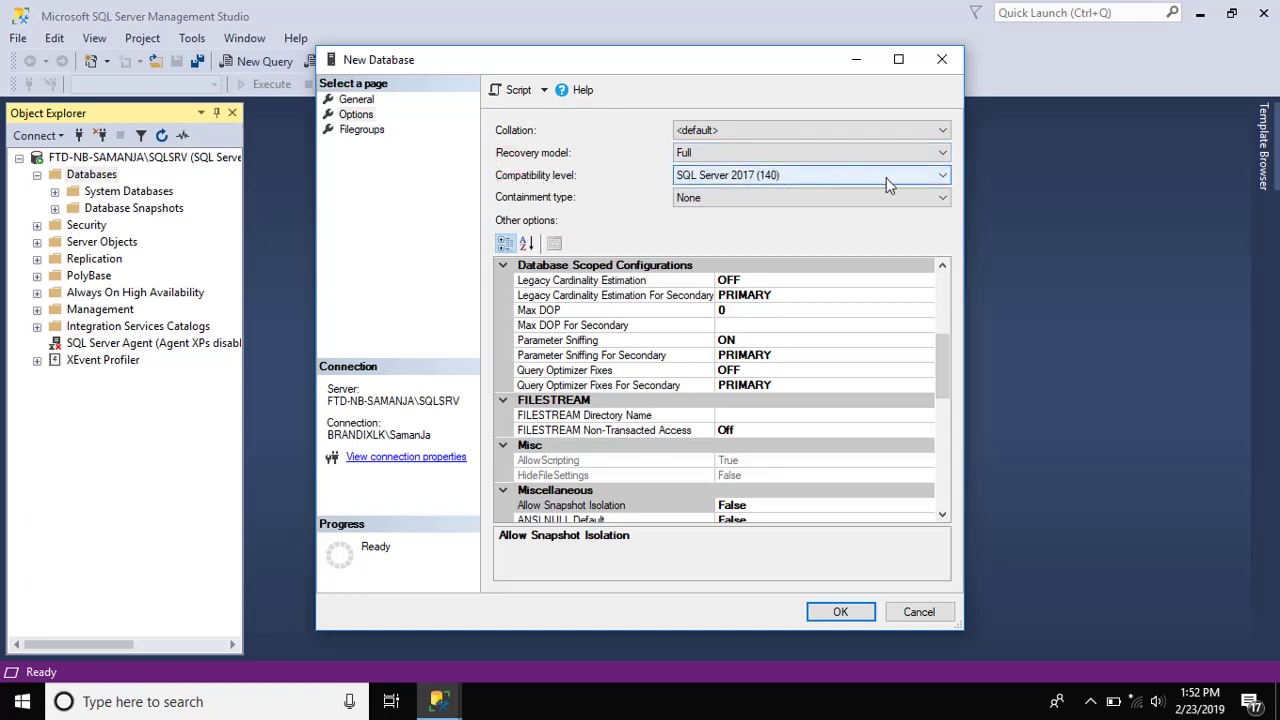
click(929, 186)
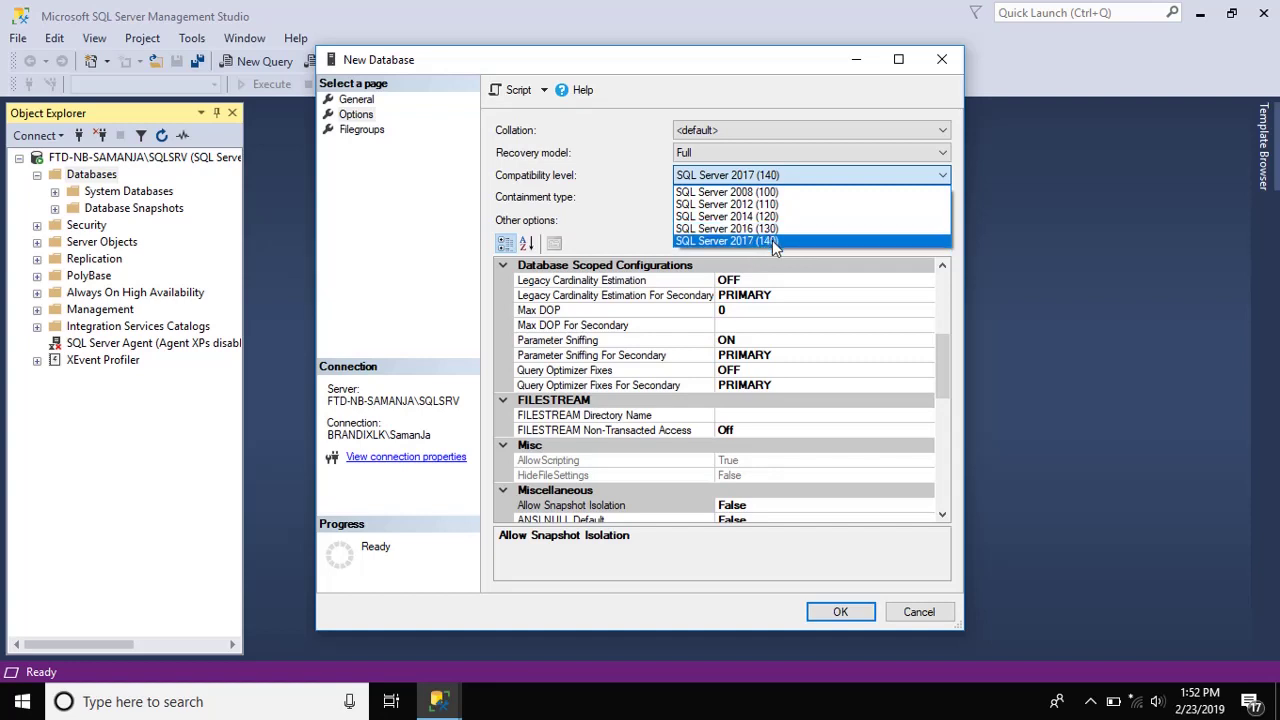
click(460, 203)
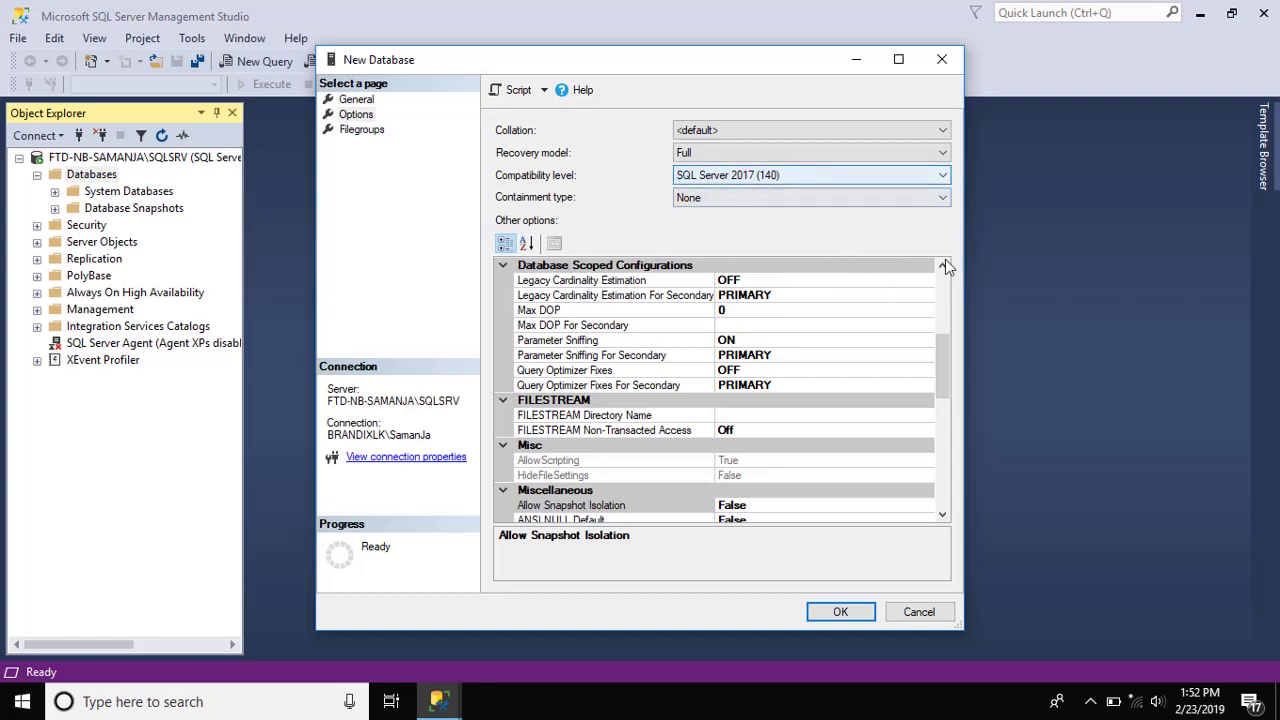
Step: Examine the Automatic and Containment options, including Default Language, Nested Triggers Enabled and Transform Noise Words
scroll(943, 285, up, 5)
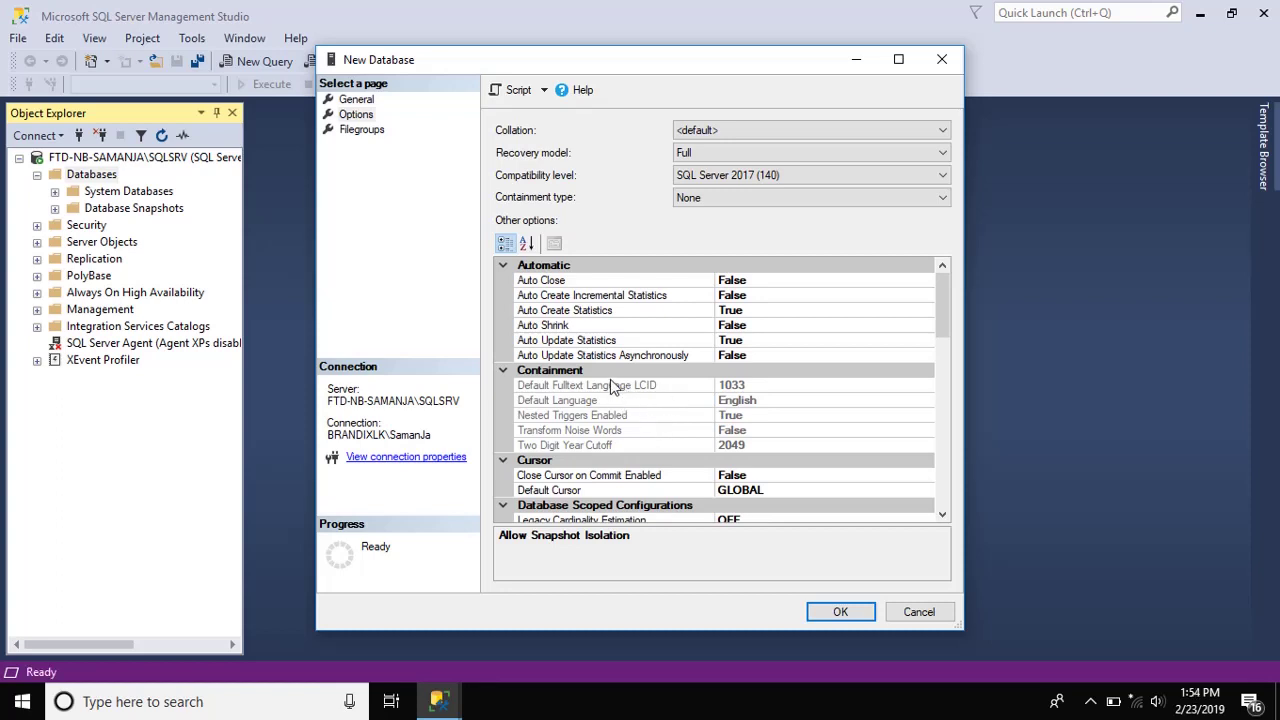
click(583, 403)
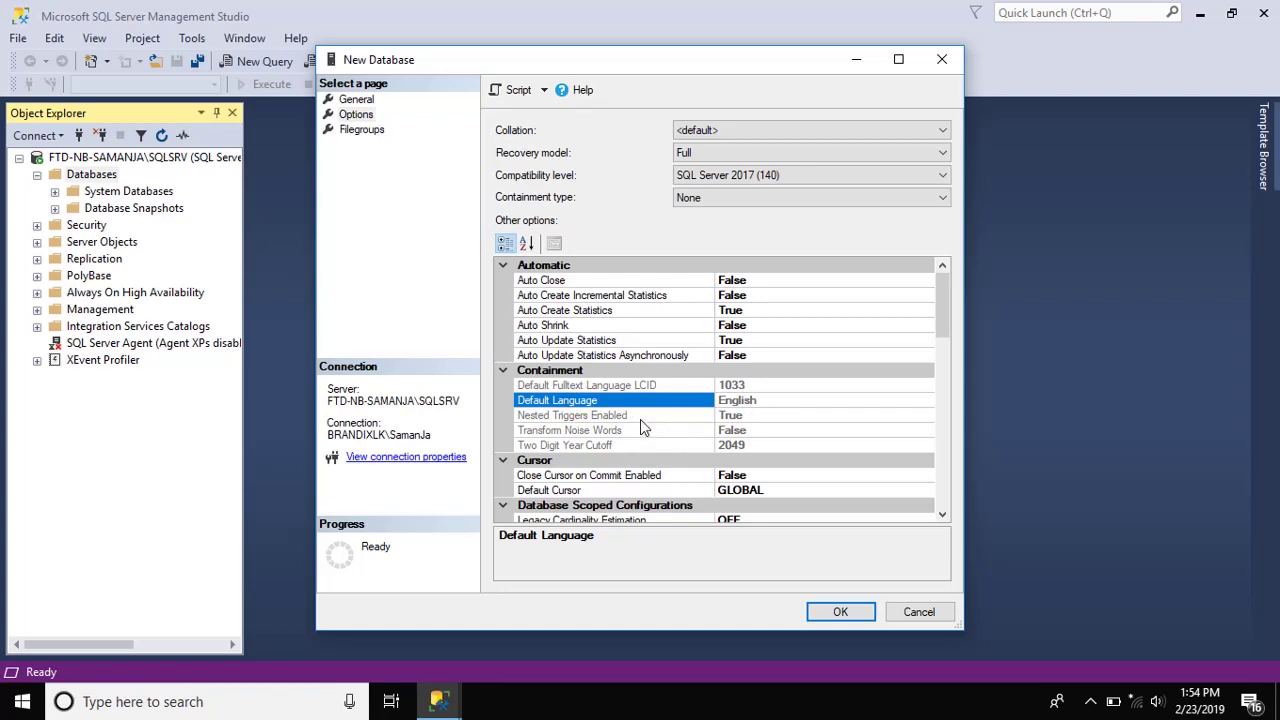
click(640, 419)
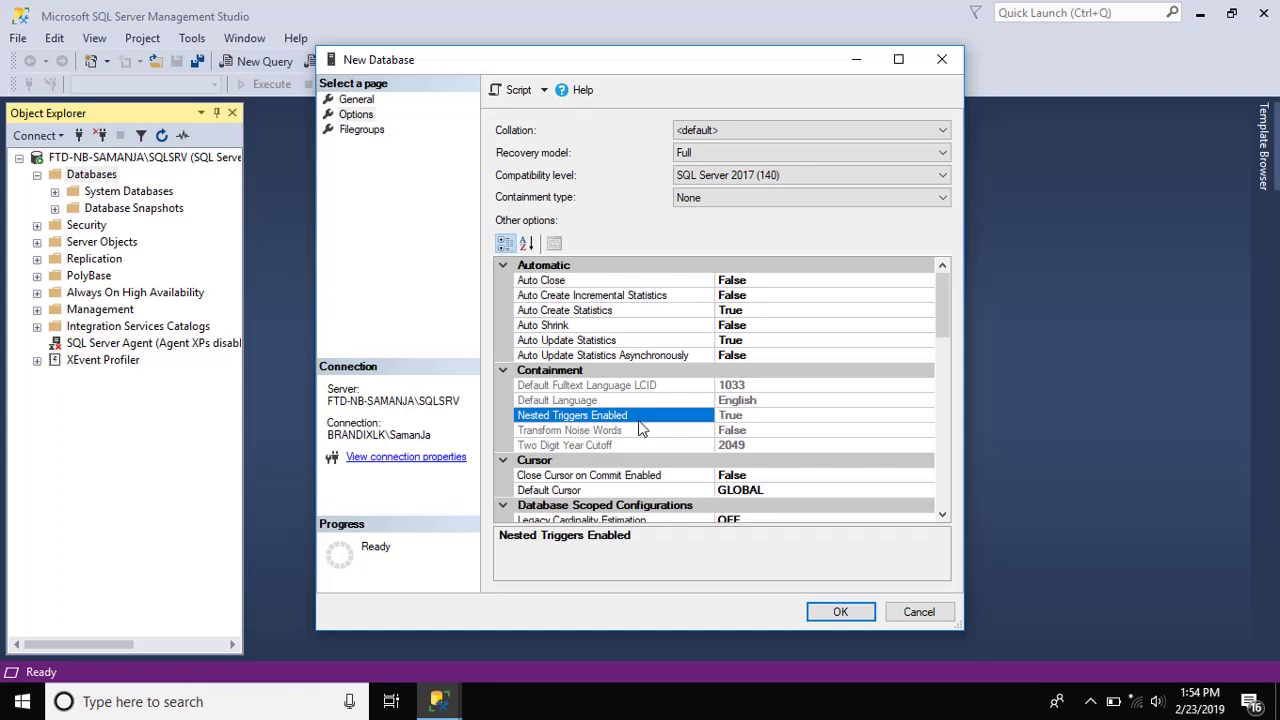
click(636, 430)
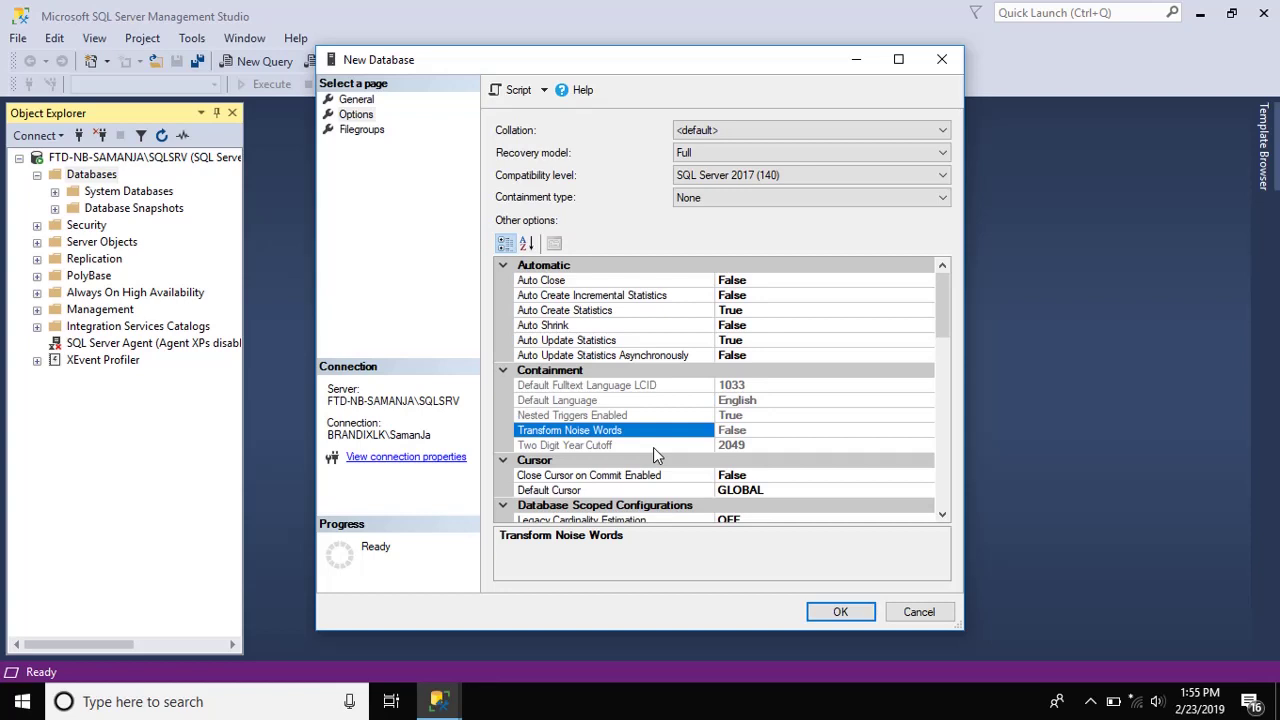
Step: Examine the remaining database options from Cursor and Database Scoped Configurations through Recovery, Service Broker and State
click(942, 515)
click(942, 515)
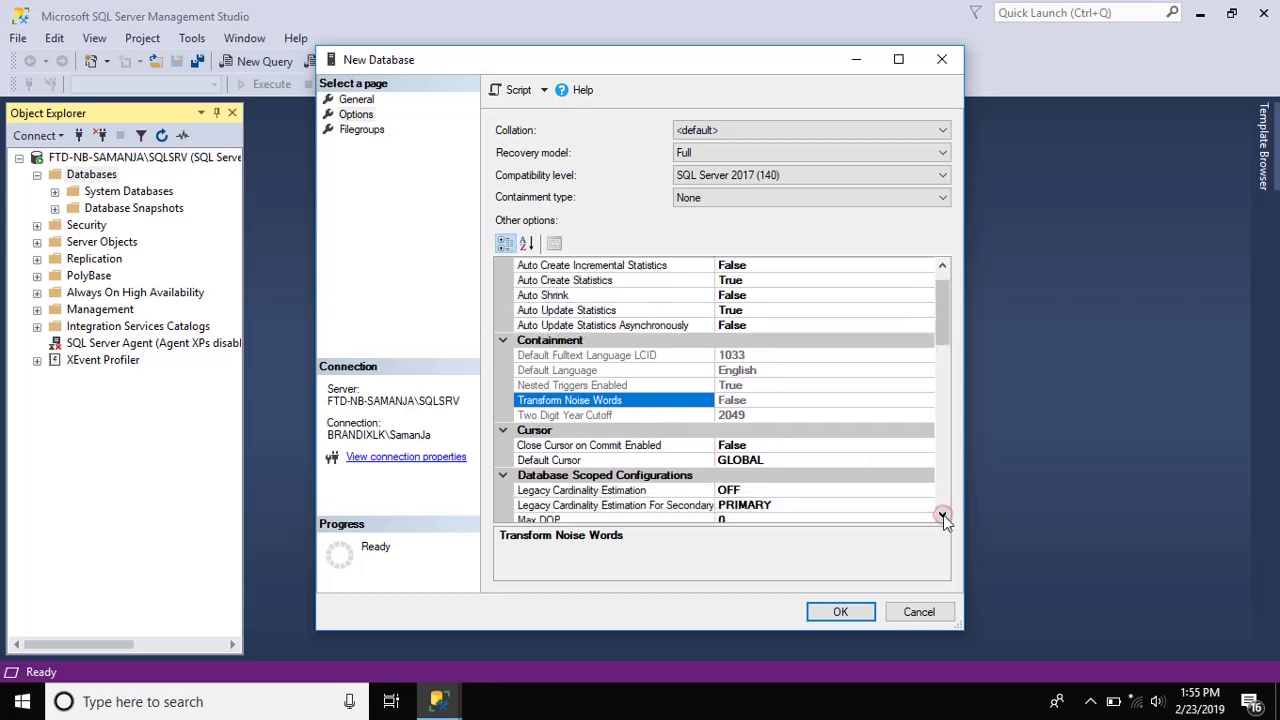
click(942, 515)
click(942, 515)
click(942, 515)
click(942, 515)
click(942, 515)
click(942, 515)
click(942, 515)
click(942, 515)
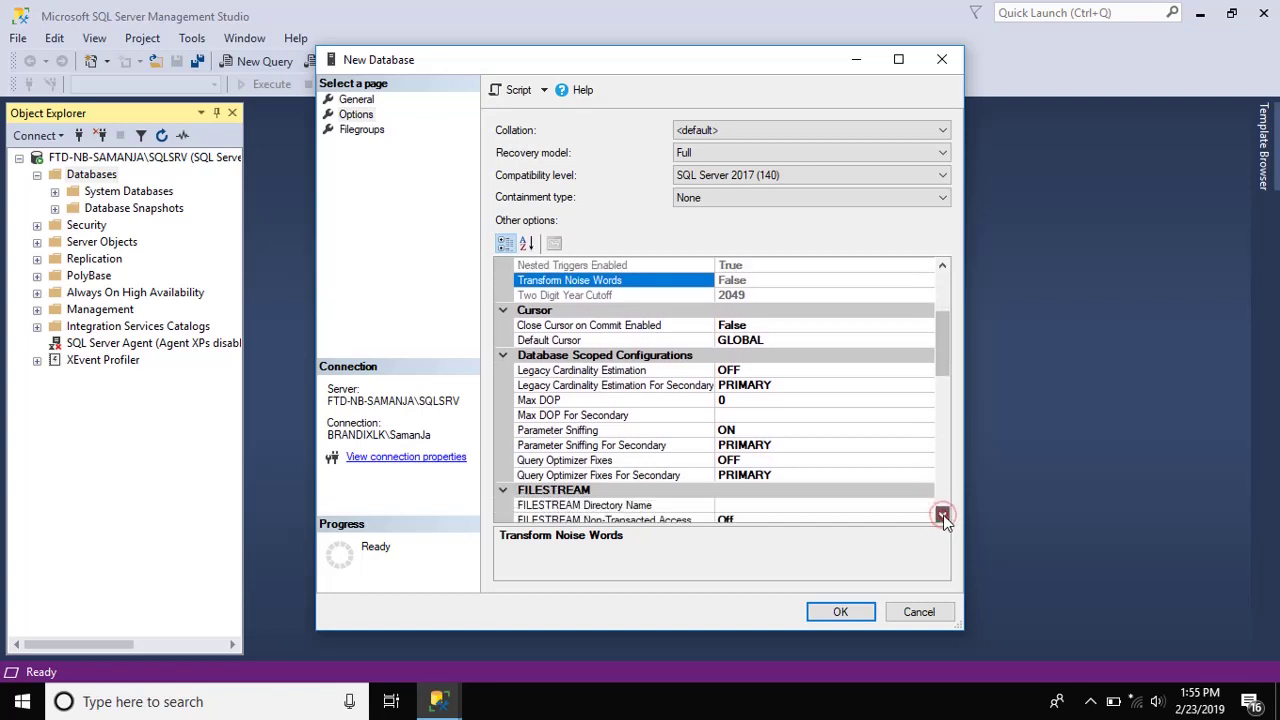
click(942, 515)
click(942, 515)
click(942, 515)
click(942, 515)
click(942, 515)
click(942, 515)
click(942, 515)
click(942, 515)
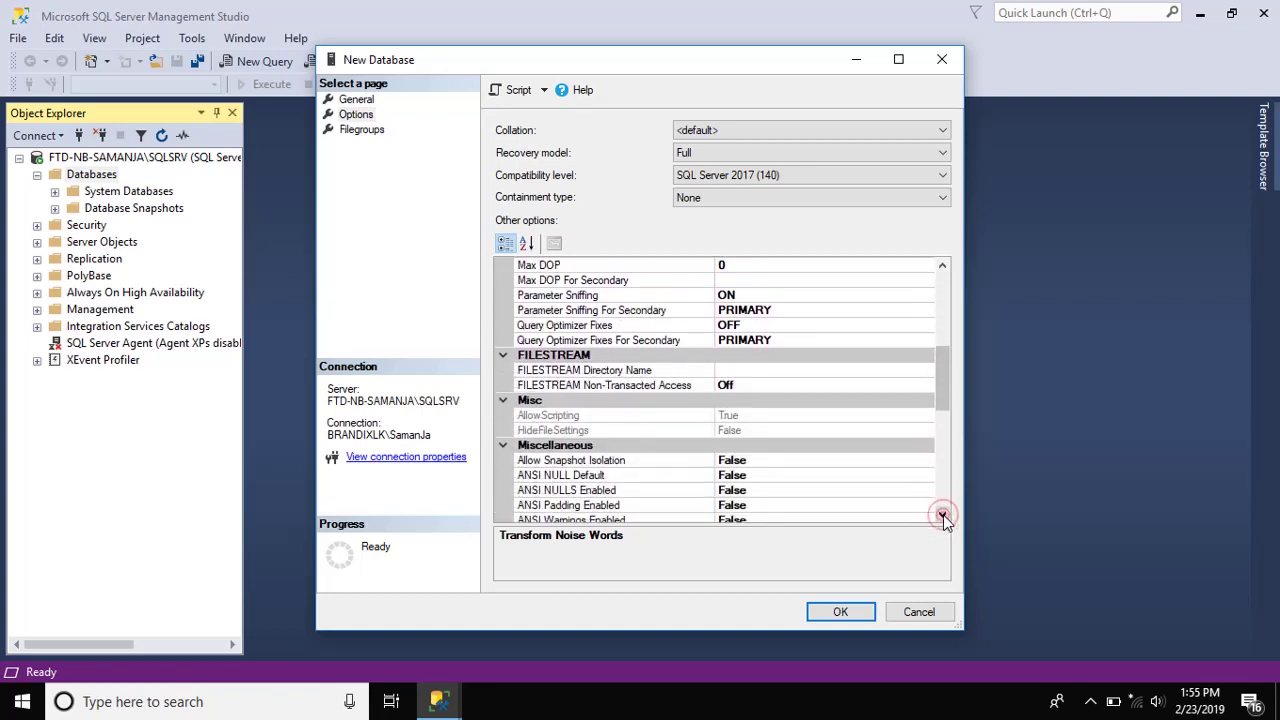
click(942, 515)
click(942, 515)
click(942, 515)
click(942, 515)
click(942, 515)
click(942, 515)
click(942, 515)
click(942, 515)
click(942, 515)
click(942, 515)
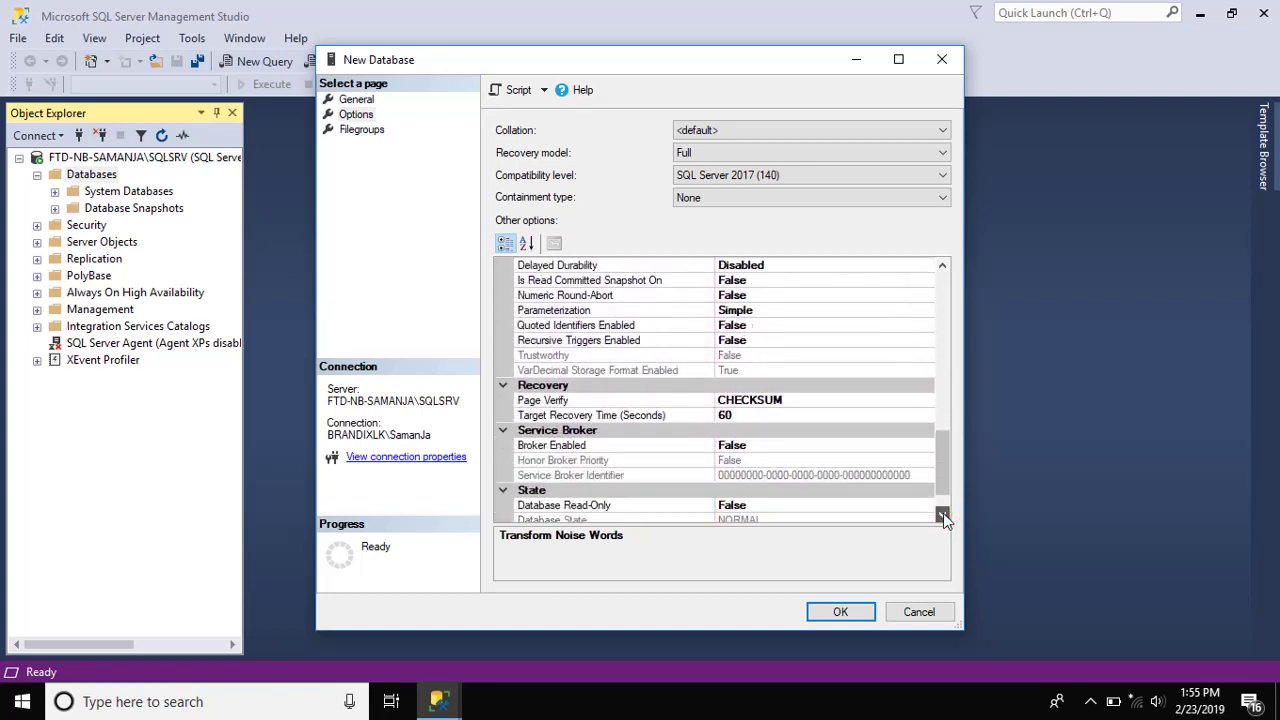
click(942, 515)
click(942, 494)
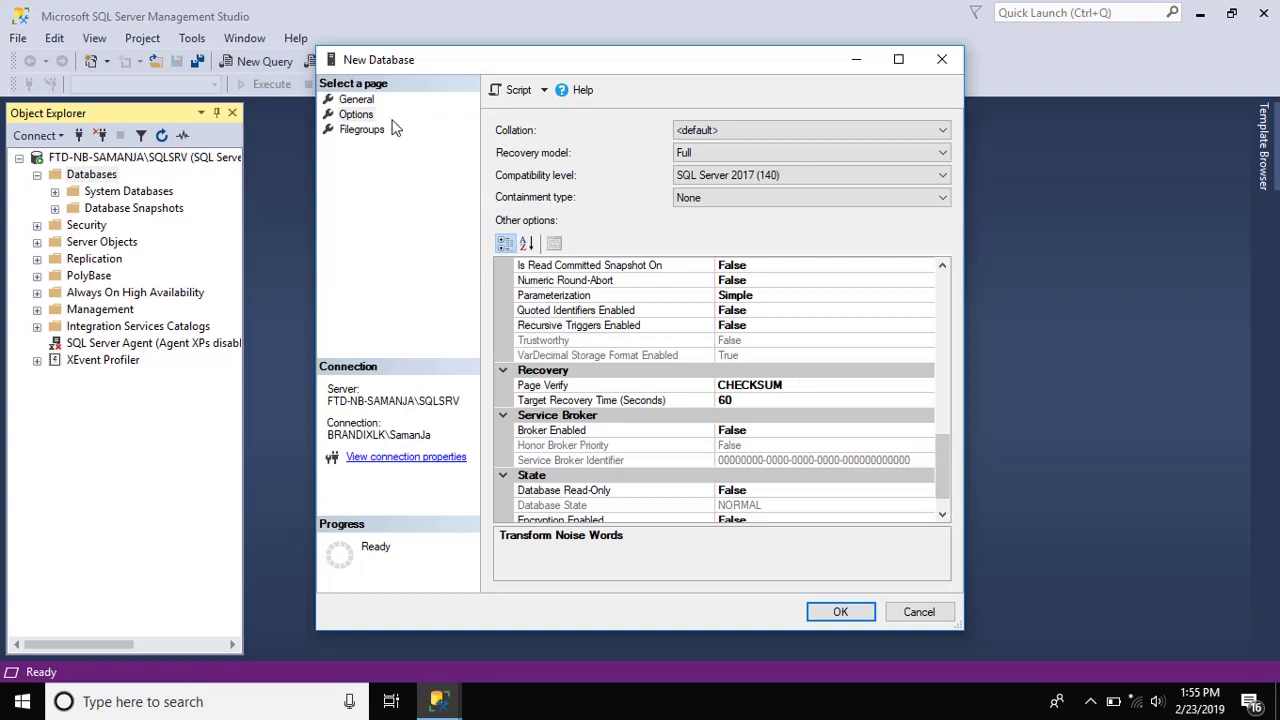
Step: Compare the new database's filegroup settings with its general data and log file settings
click(363, 132)
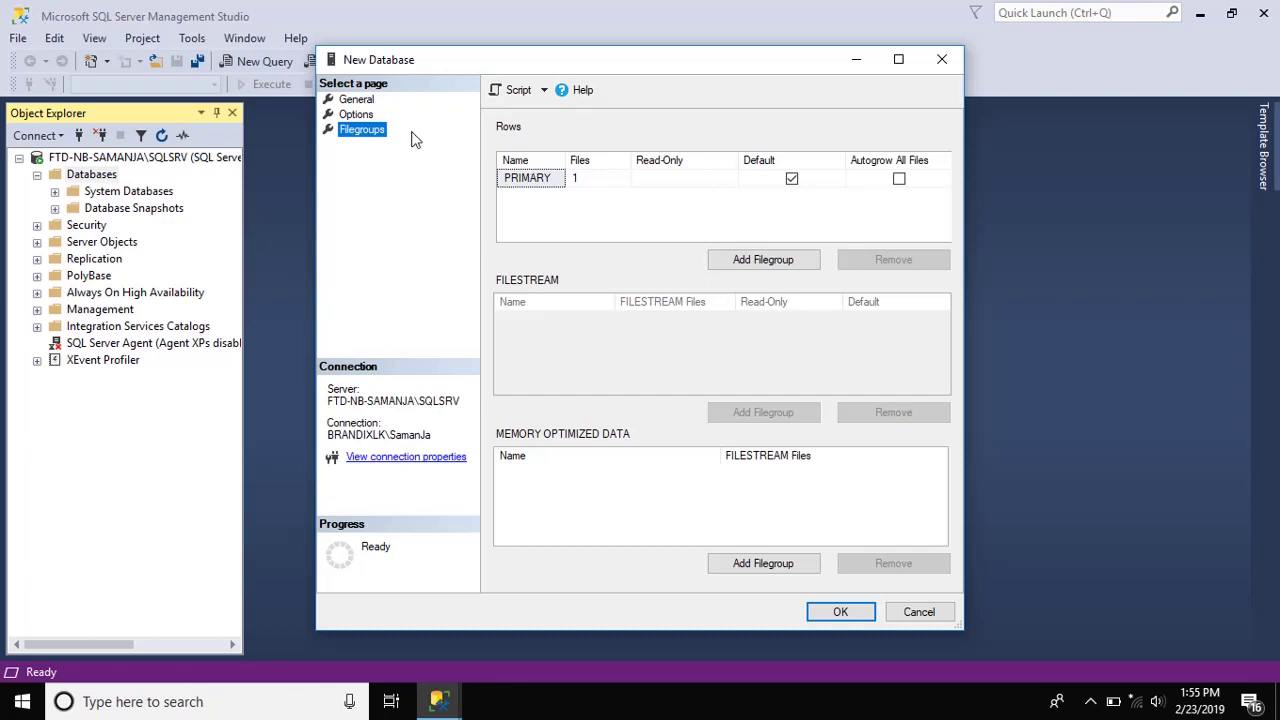
click(356, 101)
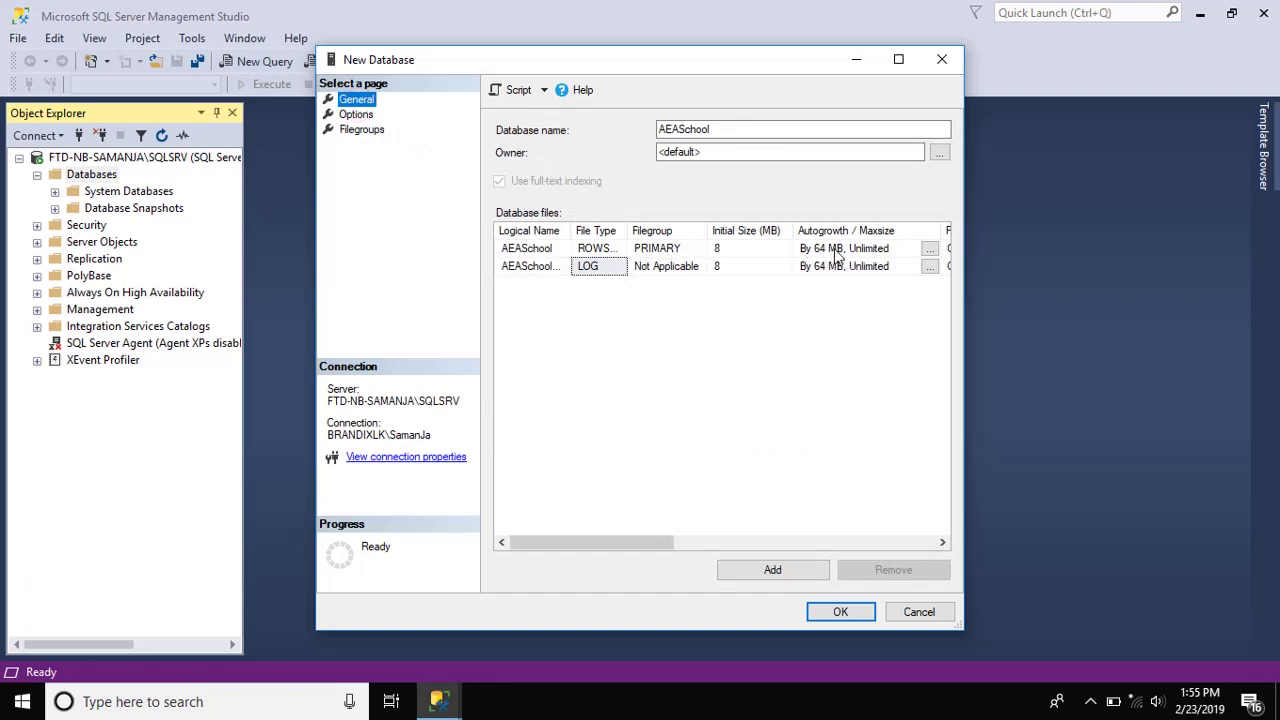
click(364, 134)
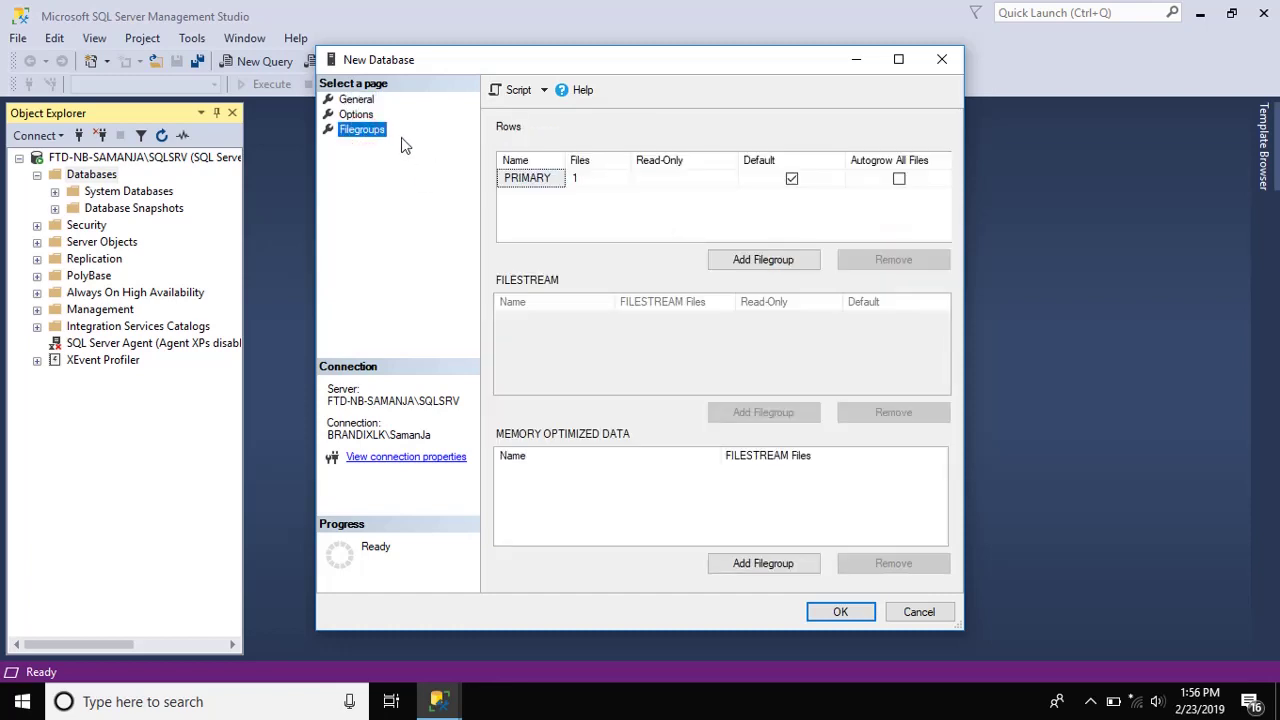
click(357, 100)
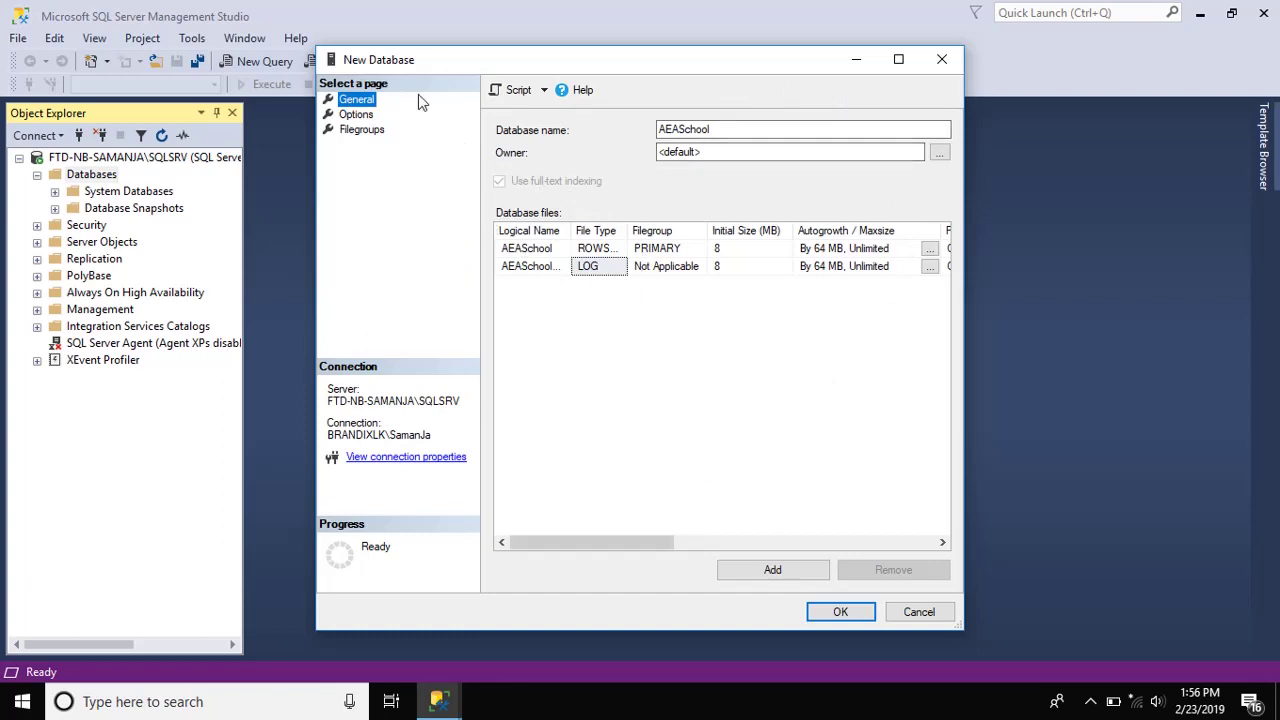
Step: Create the AEASchool database with the configured settings and inspect its object folders, including the contents of Tables
click(838, 614)
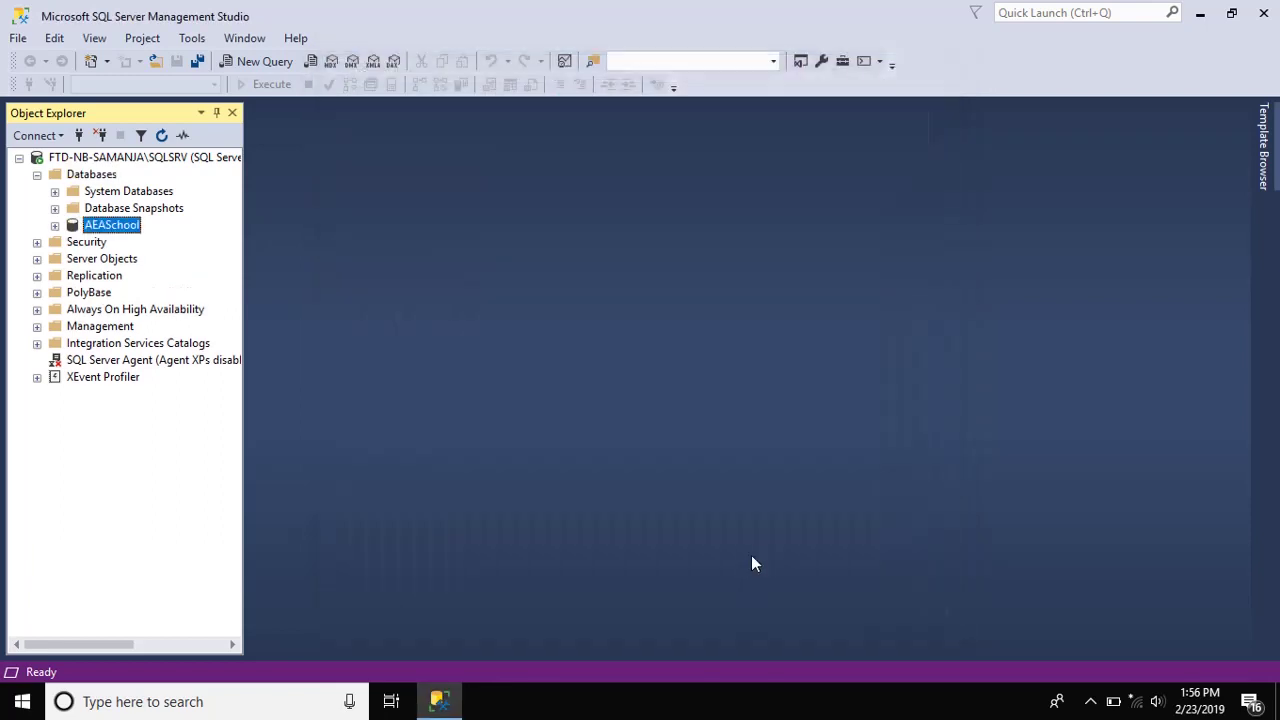
click(55, 225)
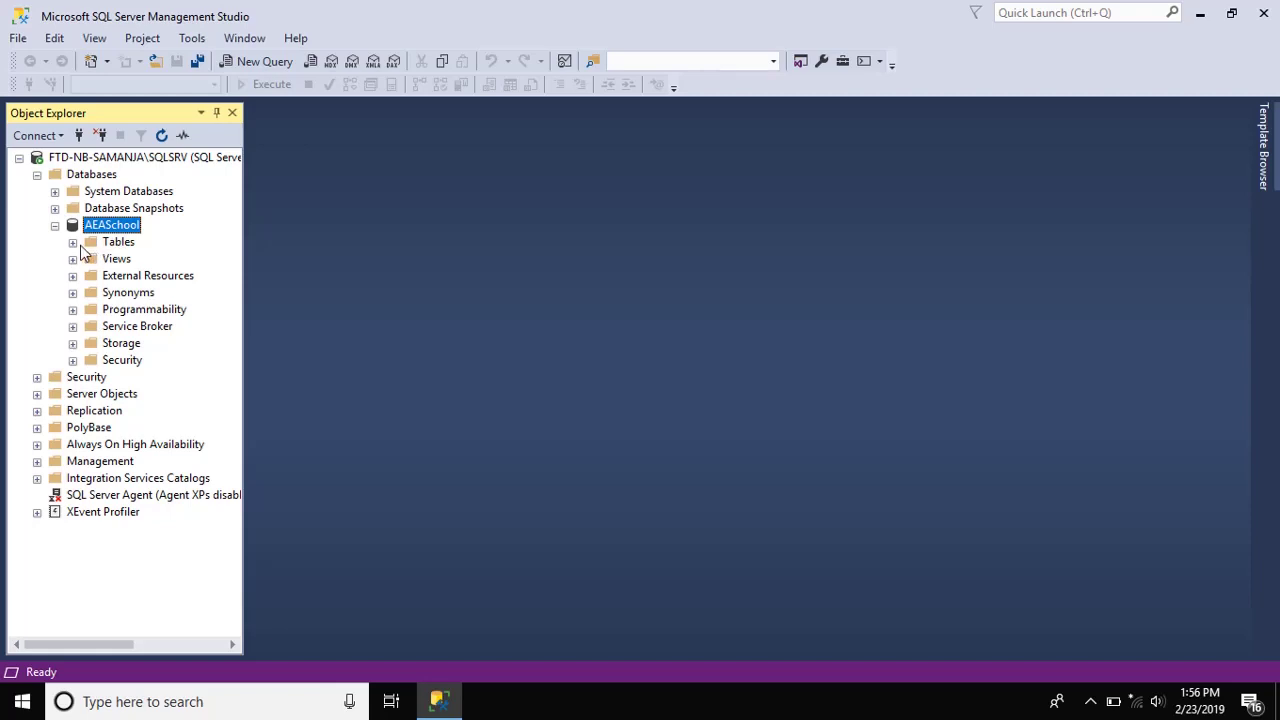
click(73, 243)
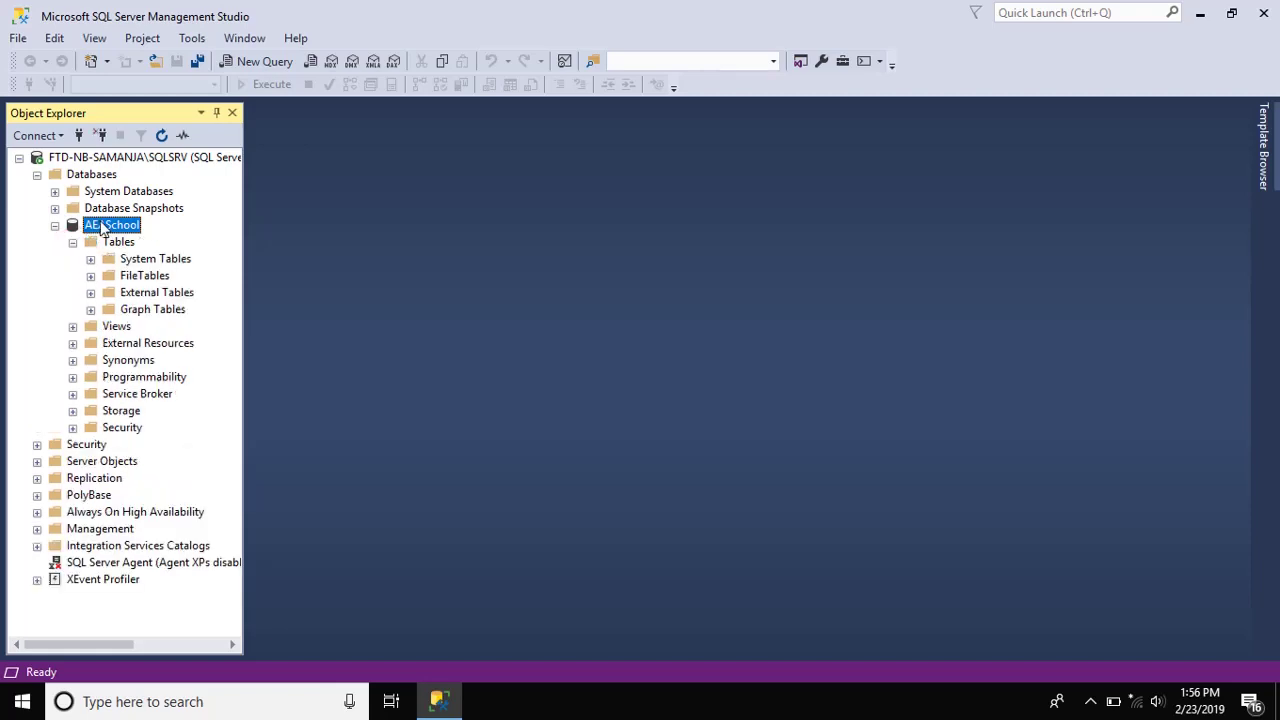
click(73, 242)
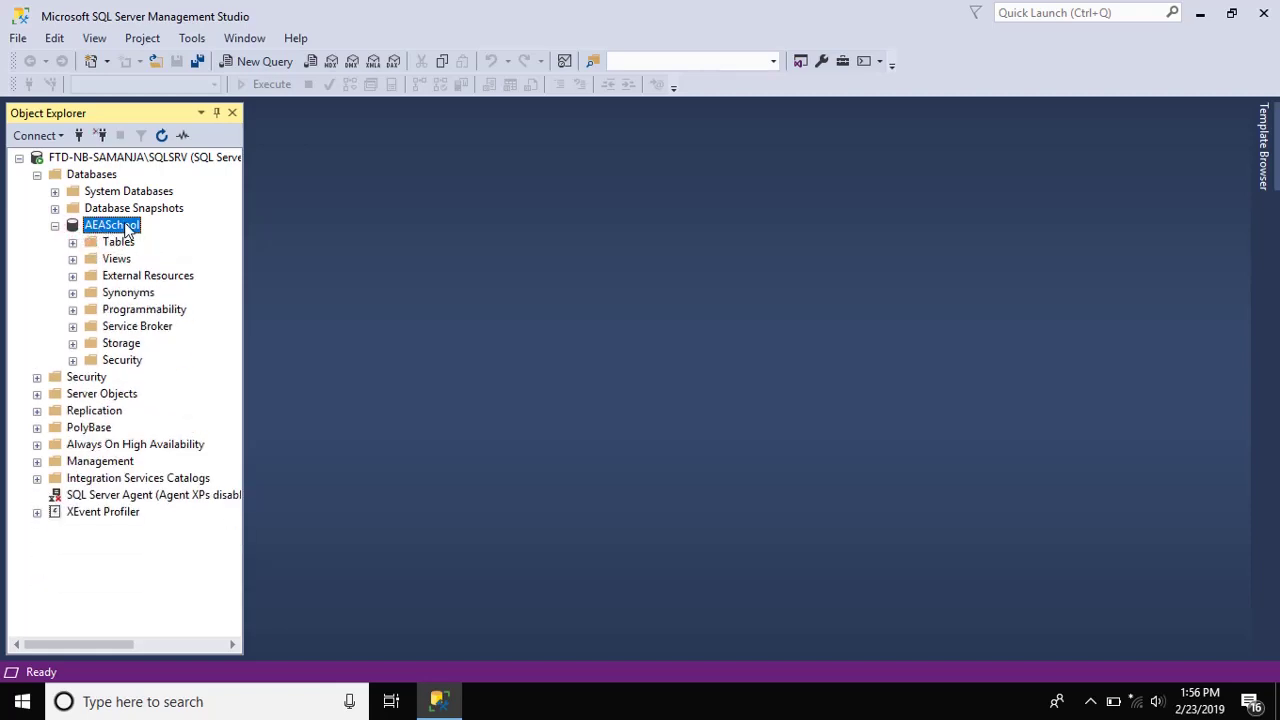
Step: Review the general properties of the AEASchool database and close them without making changes
right_click(128, 229)
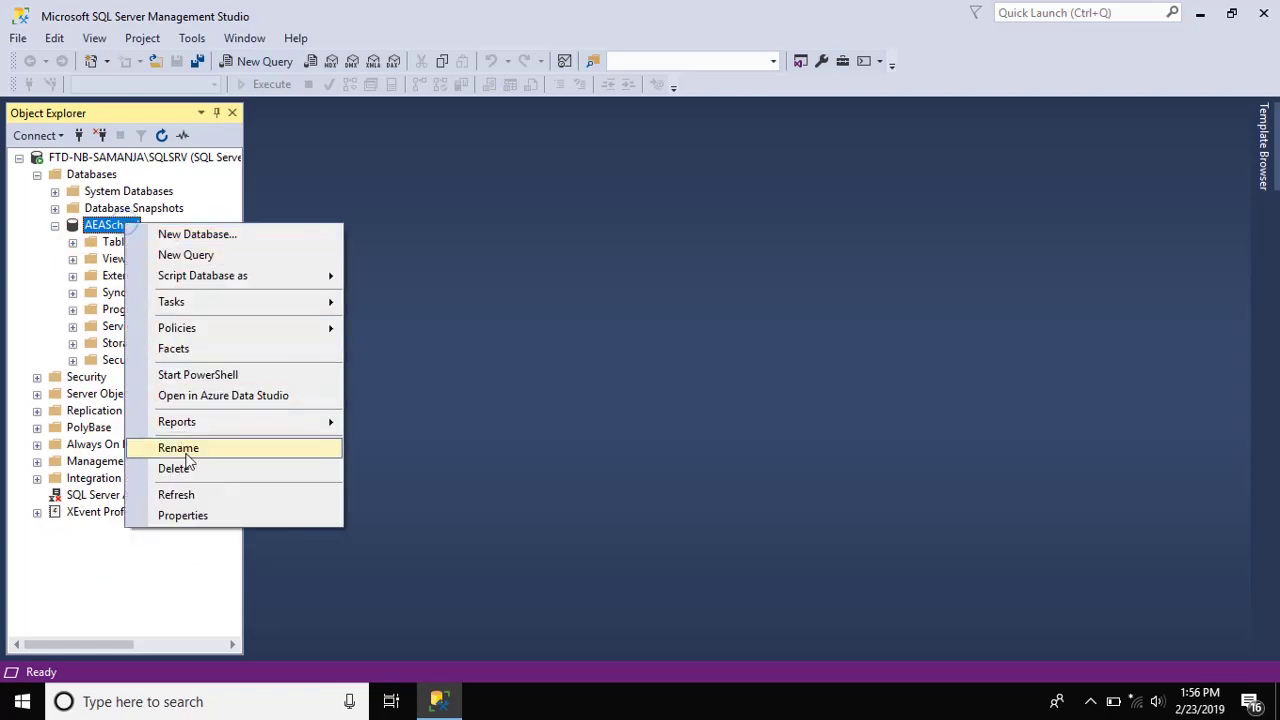
click(227, 515)
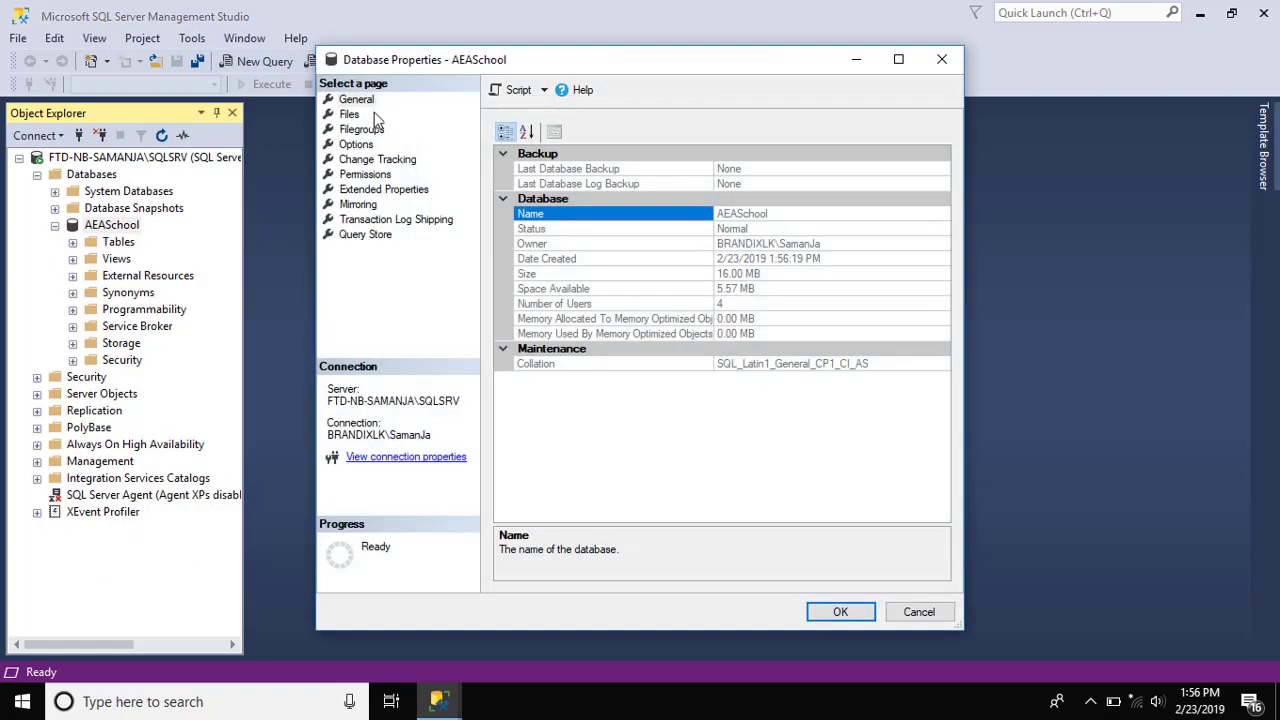
click(941, 59)
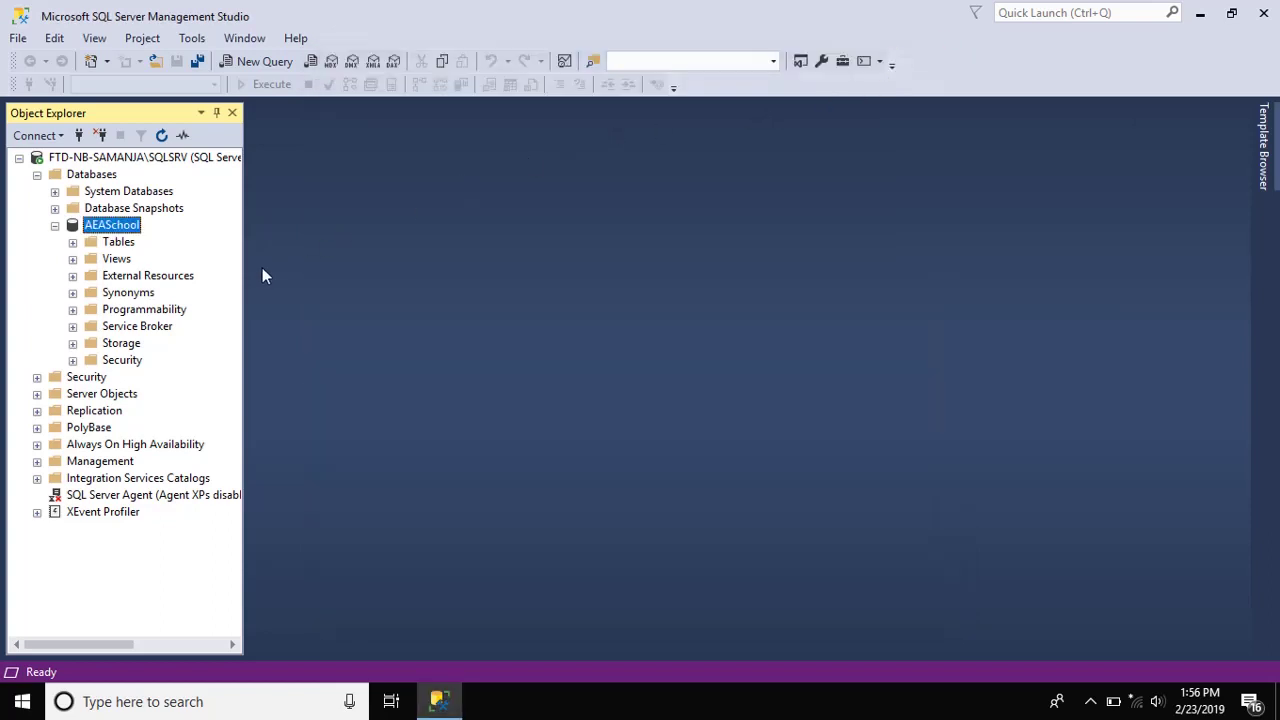